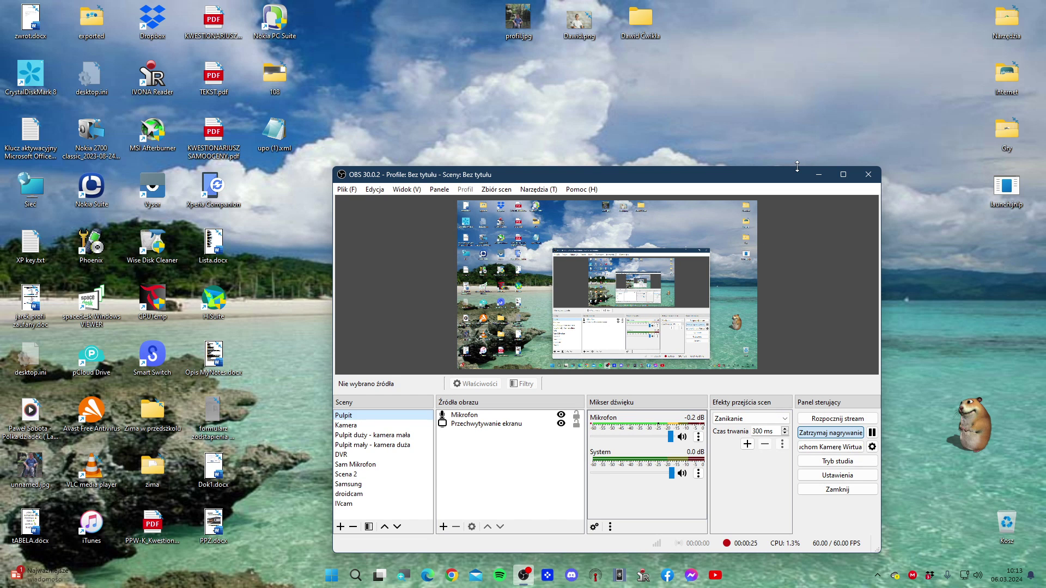
- Minimize the recording software and open the Local Group Policy Editor with the Run command gpedit.msc
left_click(818, 174)
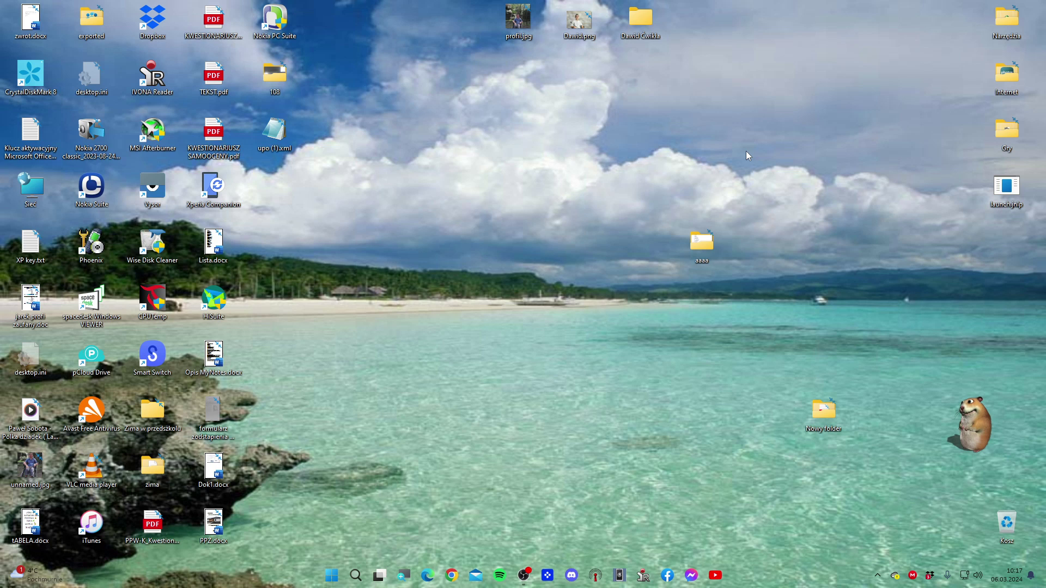
key("super+r")
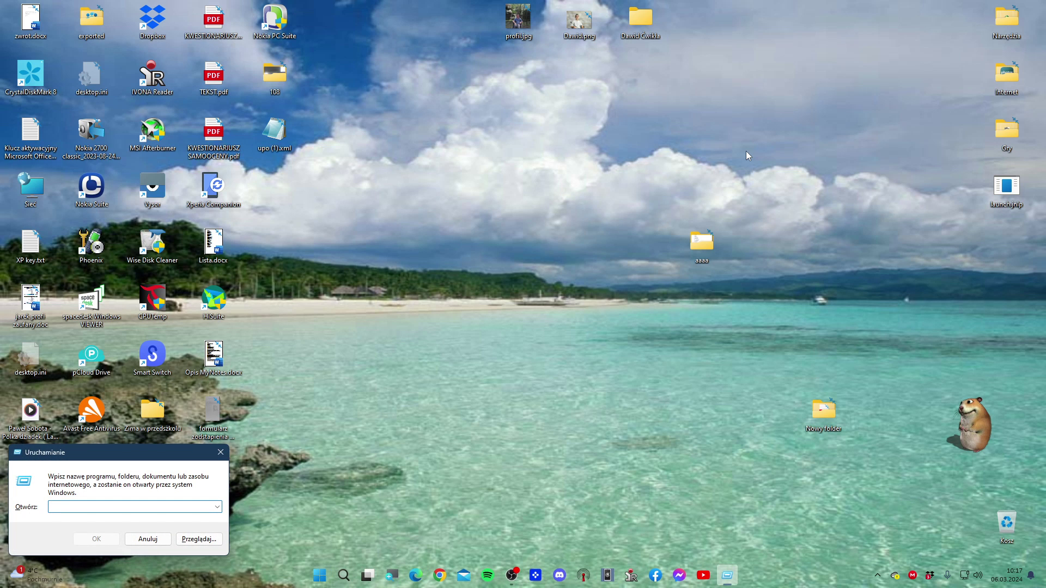
type("gpedit.m")
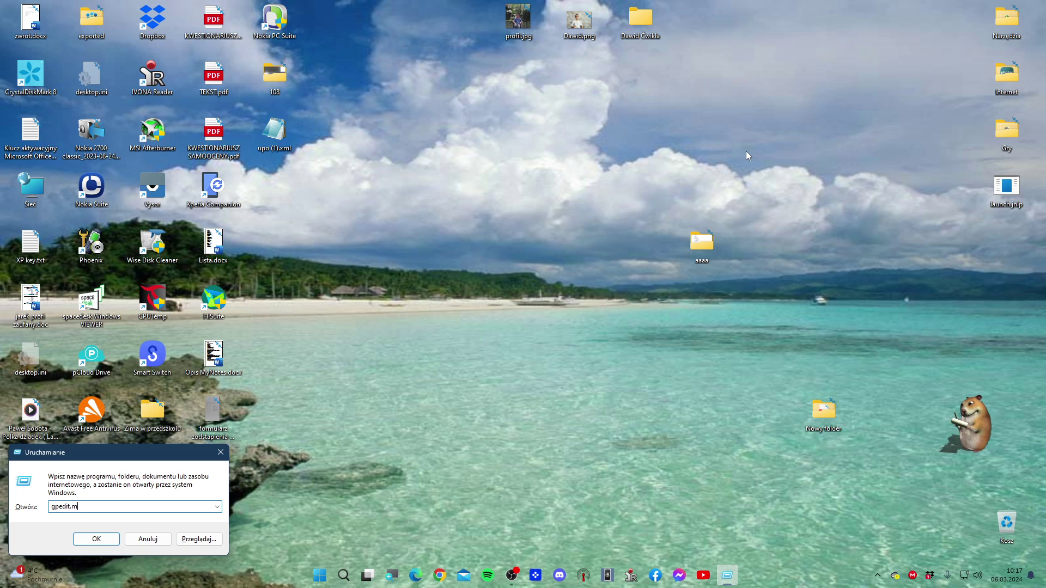
type("sc")
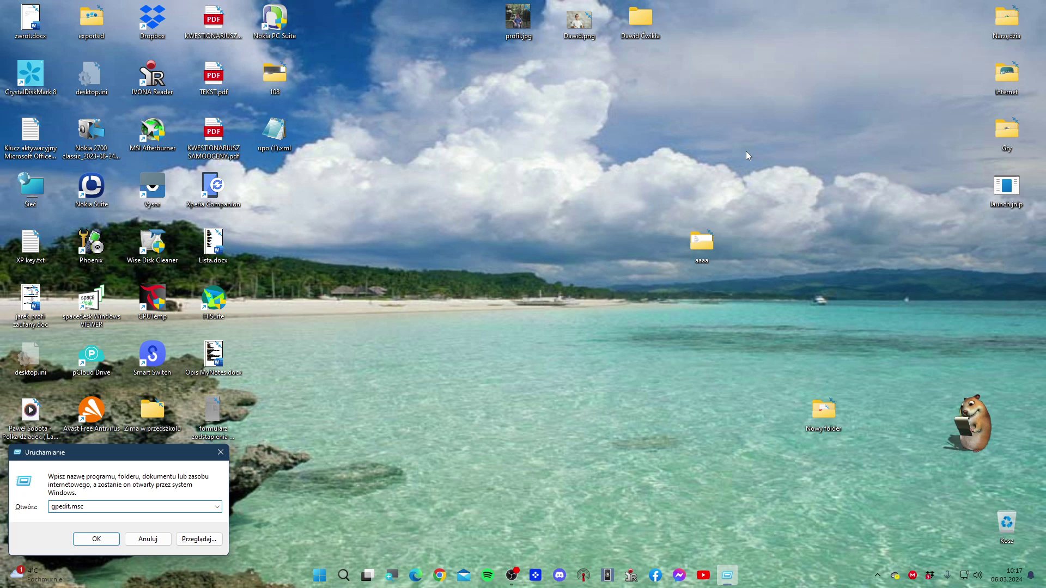
key("Return")
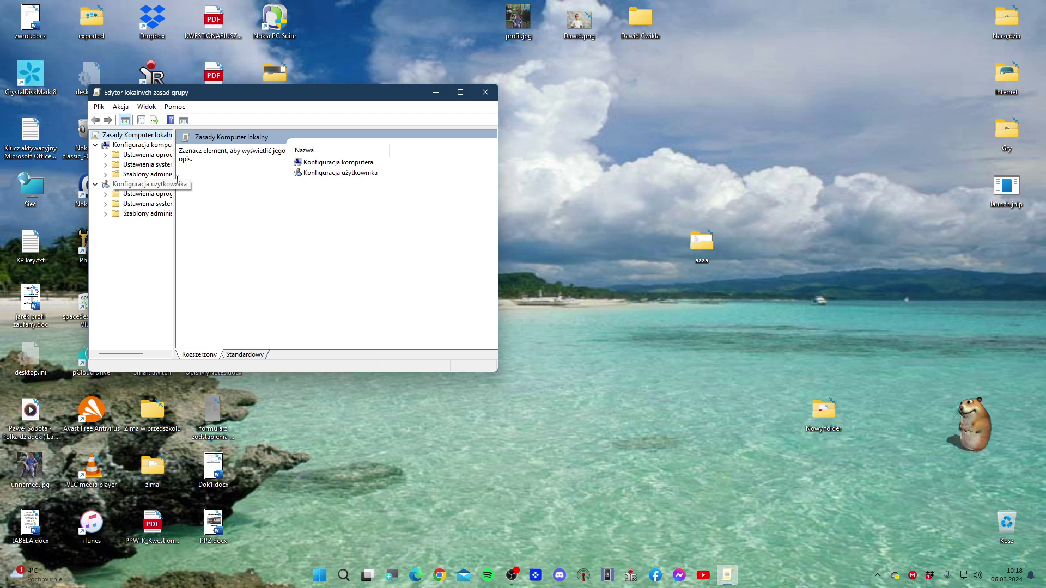
- Open the policy "Nie wyłączaj zasilania systemu po zamknięciu systemu Windows" under Konfiguracja komputera > Szablony administracyjne > System
left_click_drag(174, 178, 221, 173)
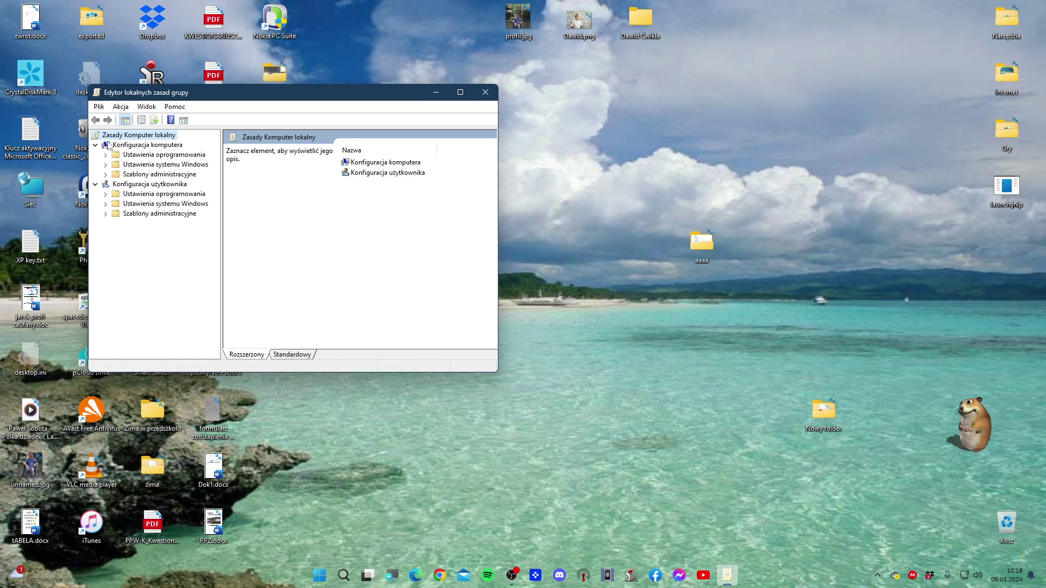
double_click(159, 176)
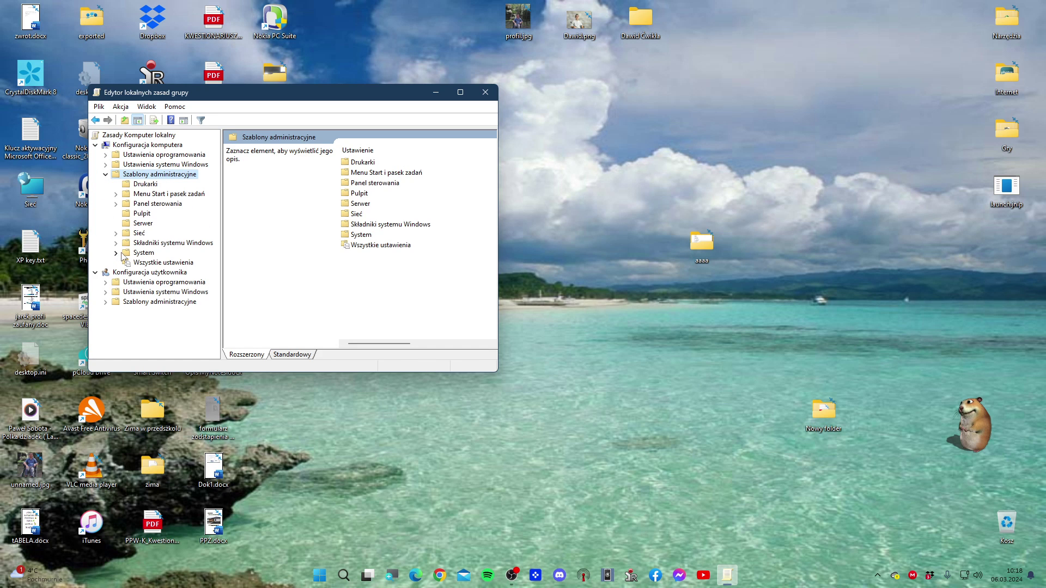
double_click(137, 253)
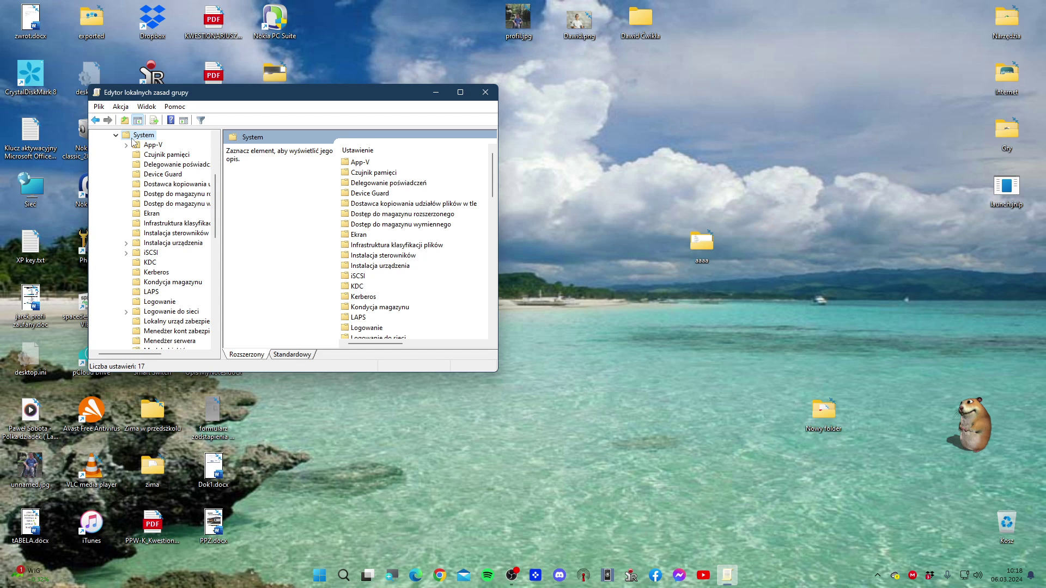
scroll(415, 264, "down", 7)
scroll(415, 264, "down", 7)
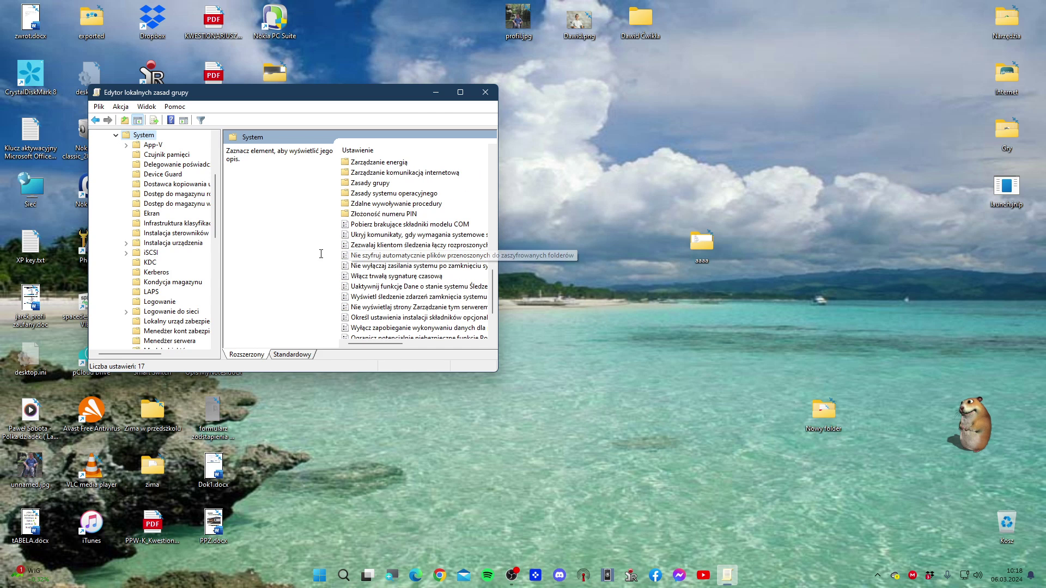
double_click(386, 267)
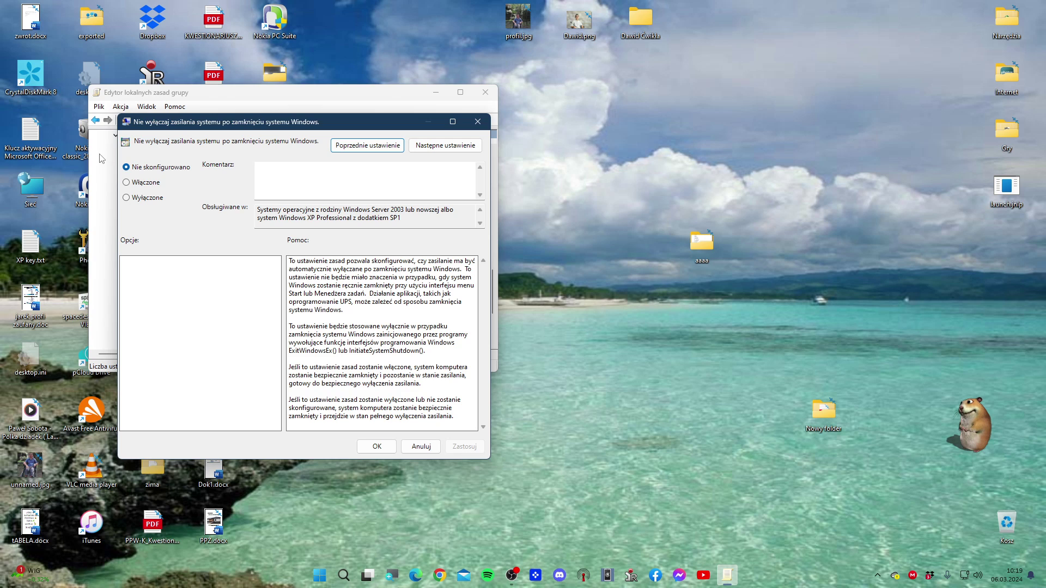
- Set the policy to Włączone, apply the change and close the policy editor
left_click(145, 184)
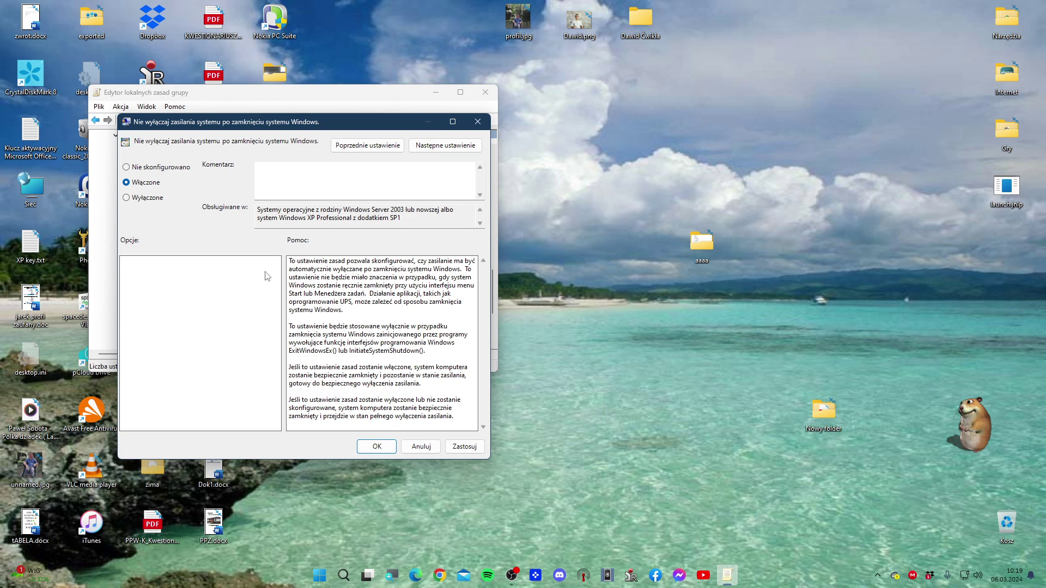
left_click(465, 451)
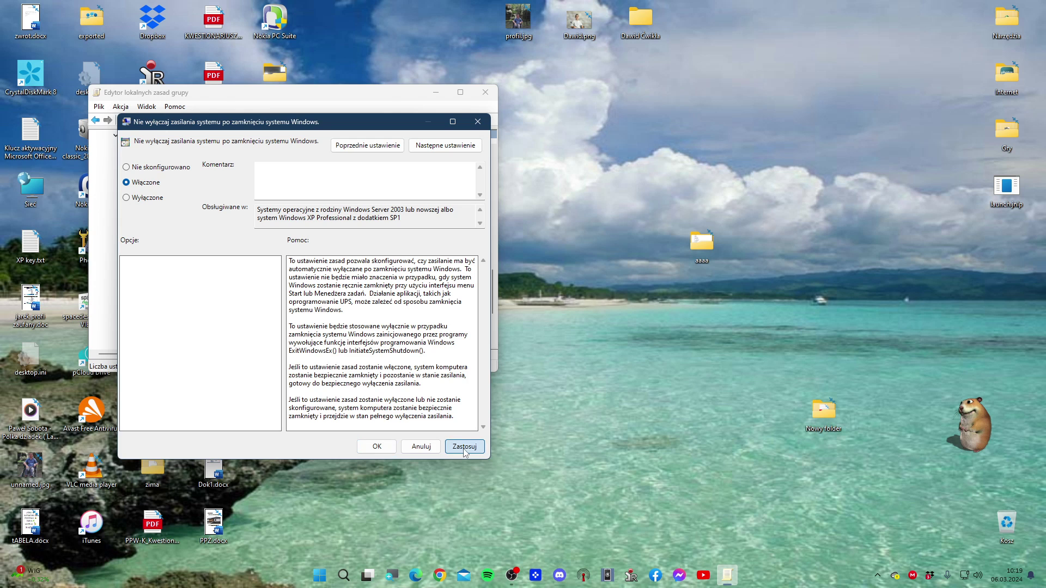
left_click(377, 447)
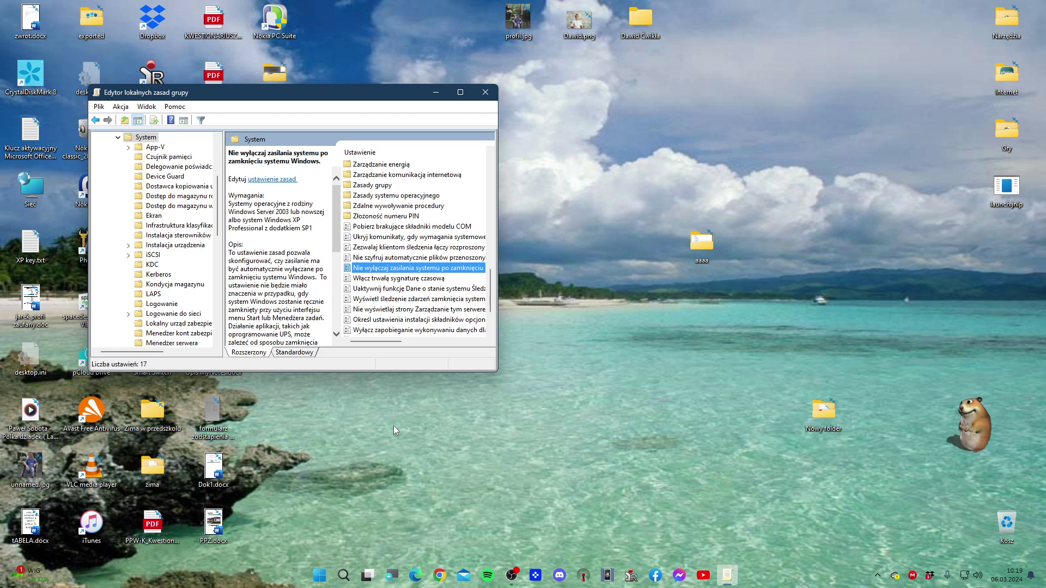
left_click(483, 97)
left_click(482, 96)
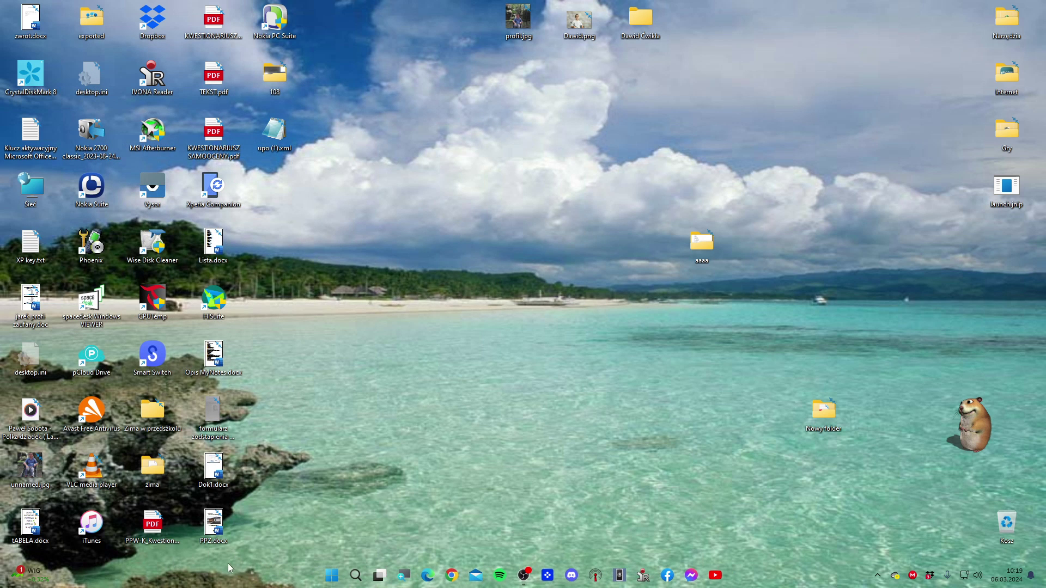
- View the computer's power options, such as Zamknij and Uruchom ponownie, without choosing one
left_click(332, 575)
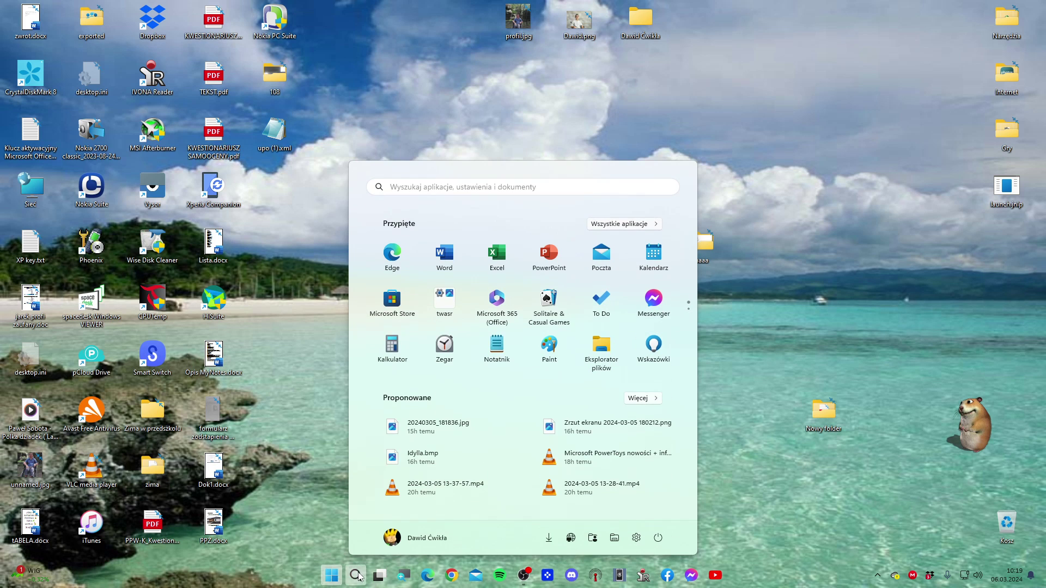
left_click(659, 540)
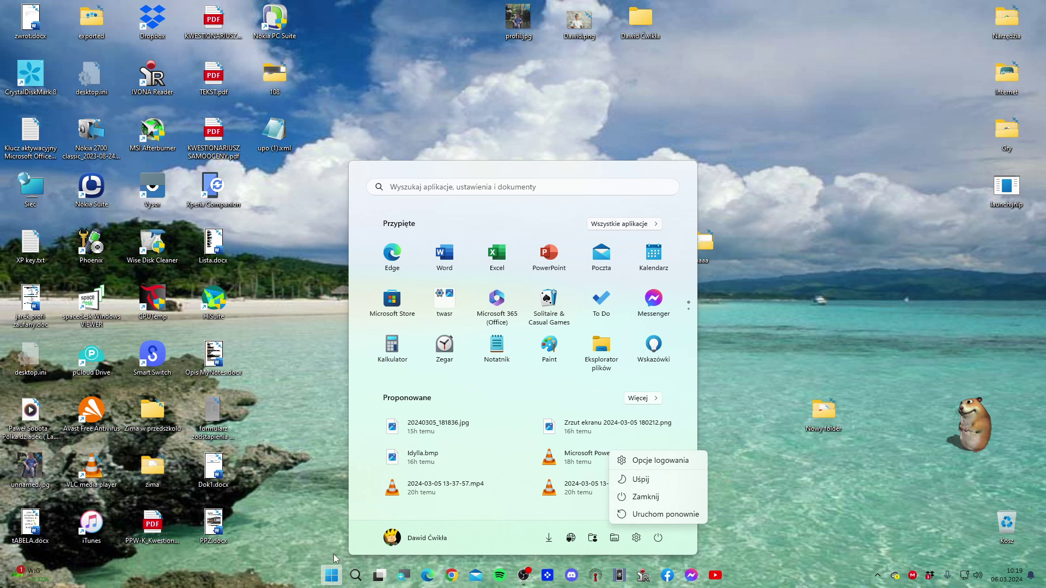
left_click(331, 577)
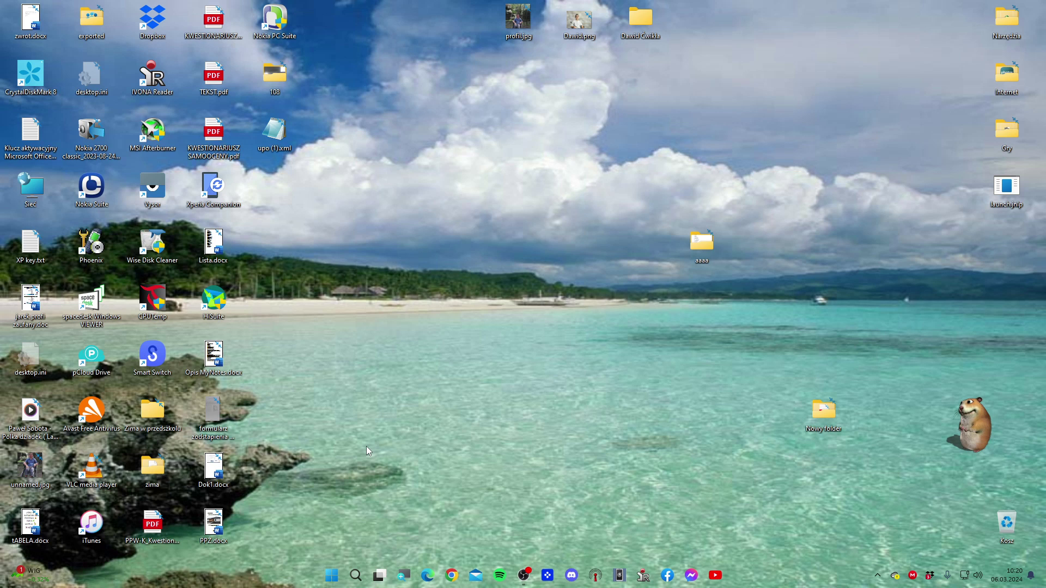
- Open Command Prompt with the Run command cmd
key("super+r")
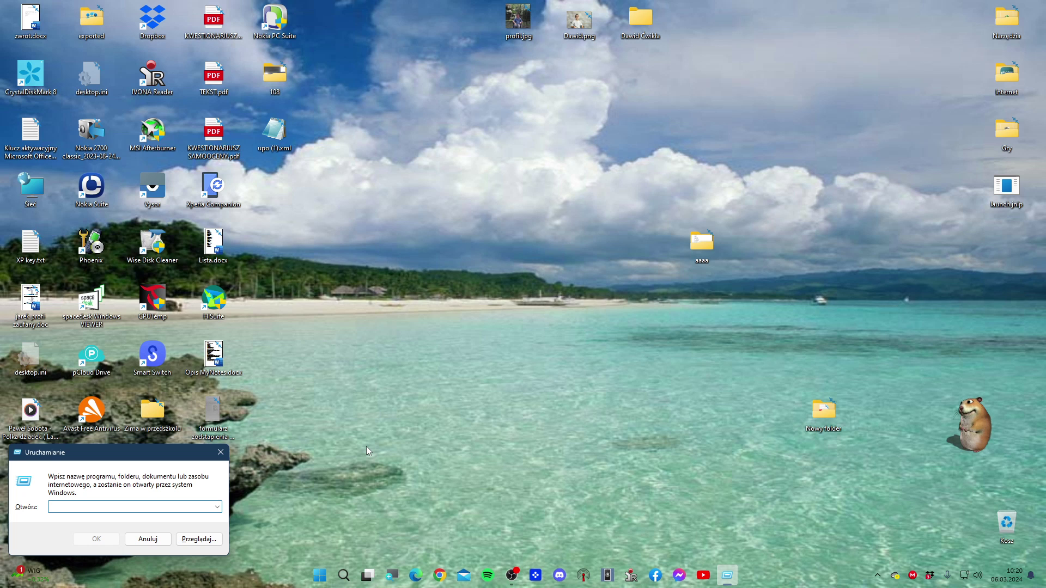
type("cmd")
key("Return")
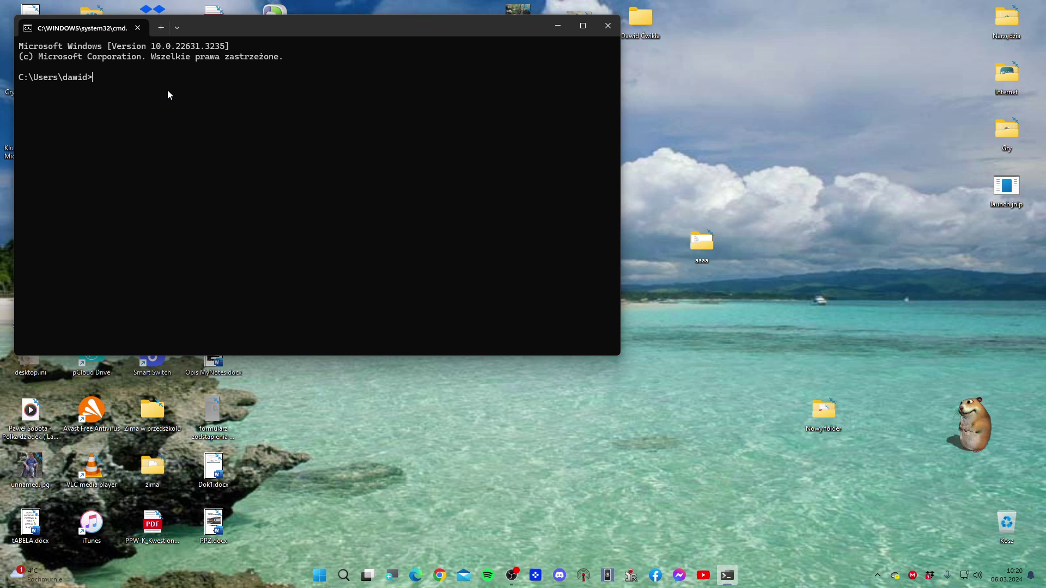
- Write the delayed shutdown command shutdown -s -t 60 at the prompt, and switch to OBS
type("shutdown")
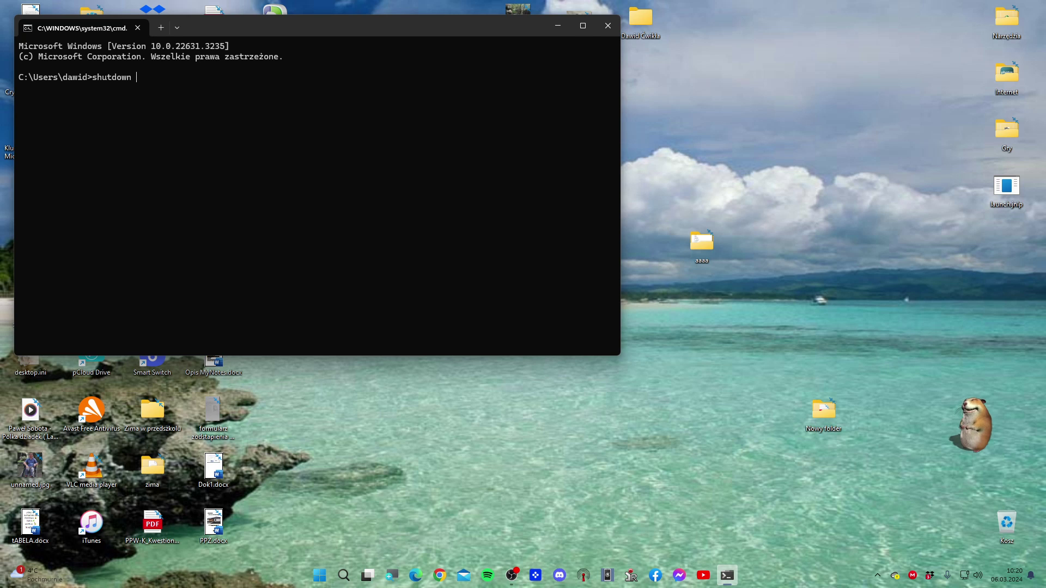
type(" -s")
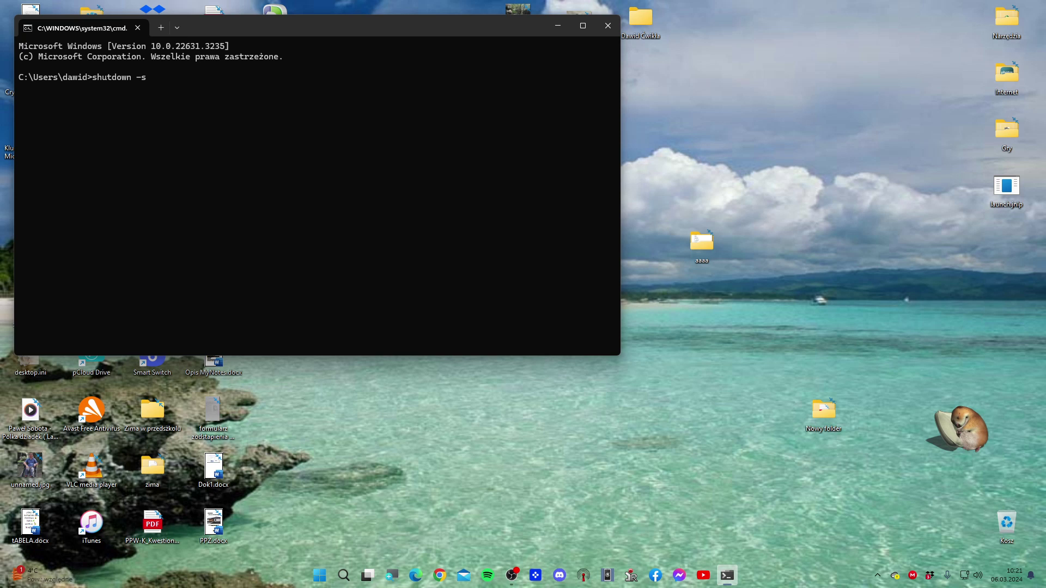
type("-t")
type("40")
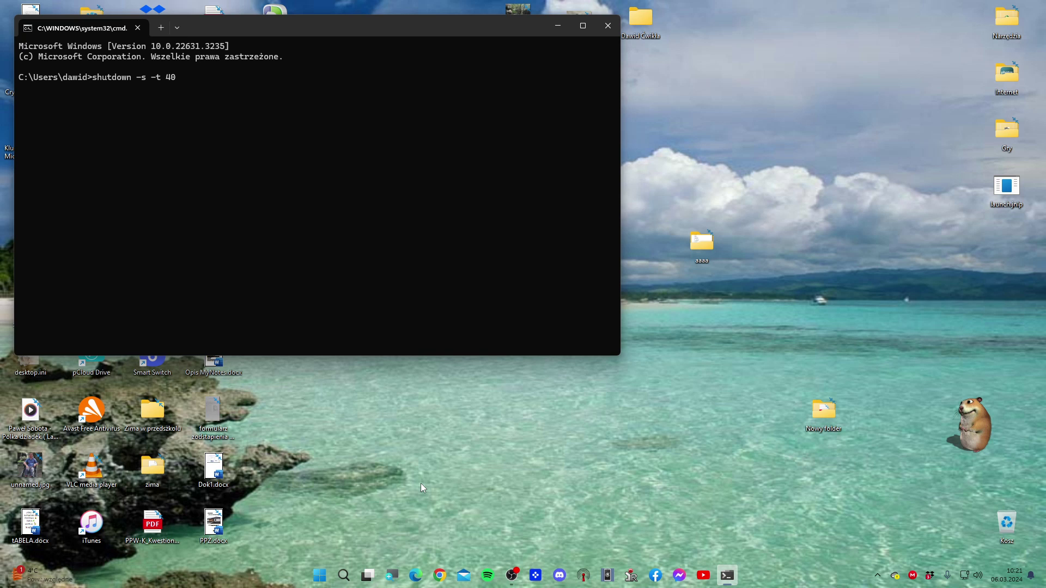
key("BackSpace")
key("BackSpace")
type("60")
mouse_move(513, 573)
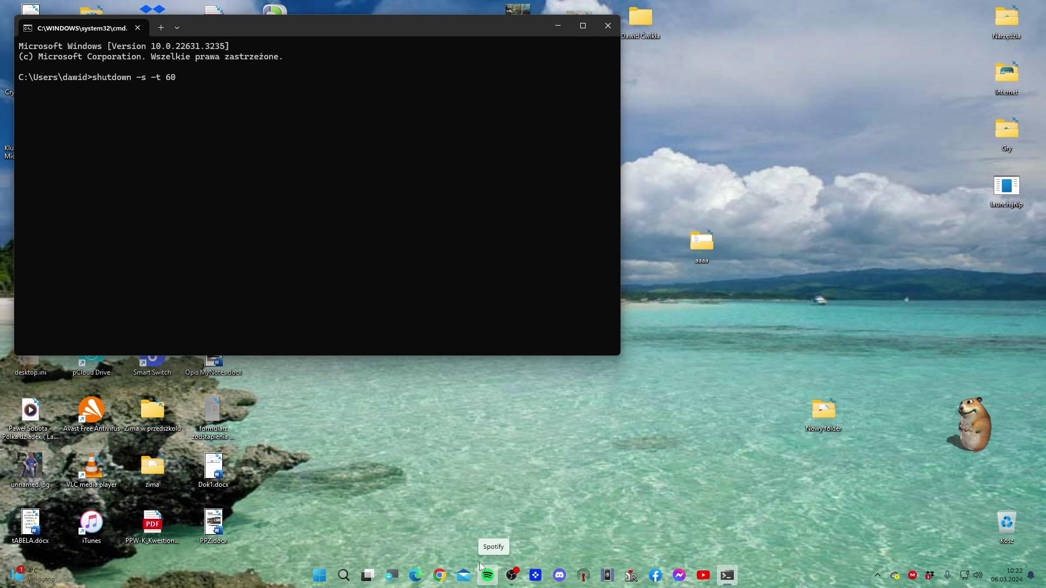
left_click(513, 575)
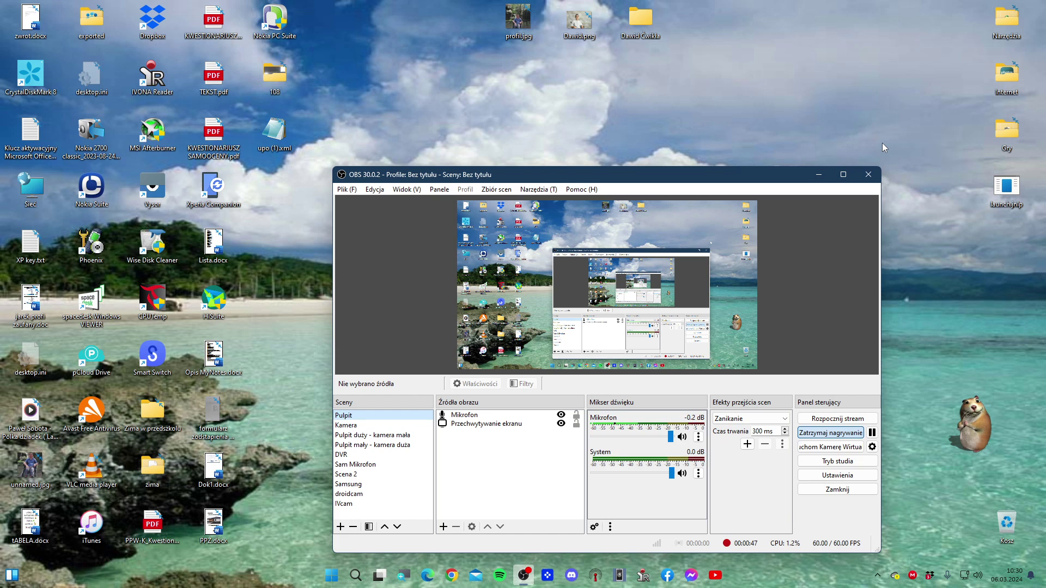
- Minimize OBS, write shutdown -s -t 0 in a new Command Prompt without running it, and close the window
left_click(819, 175)
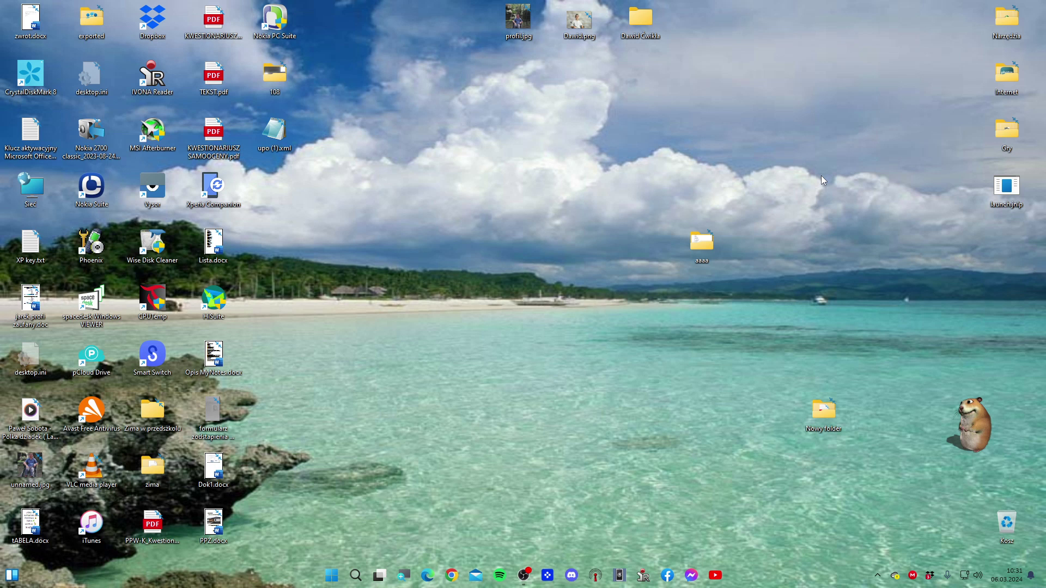
key("super+r")
type("cmd")
key("Return")
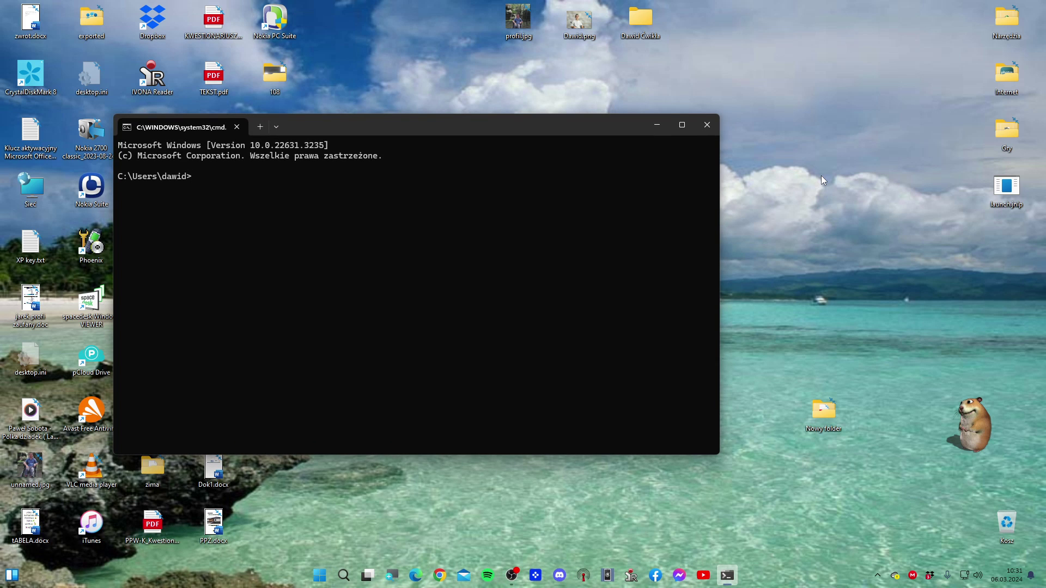
type("shutdown")
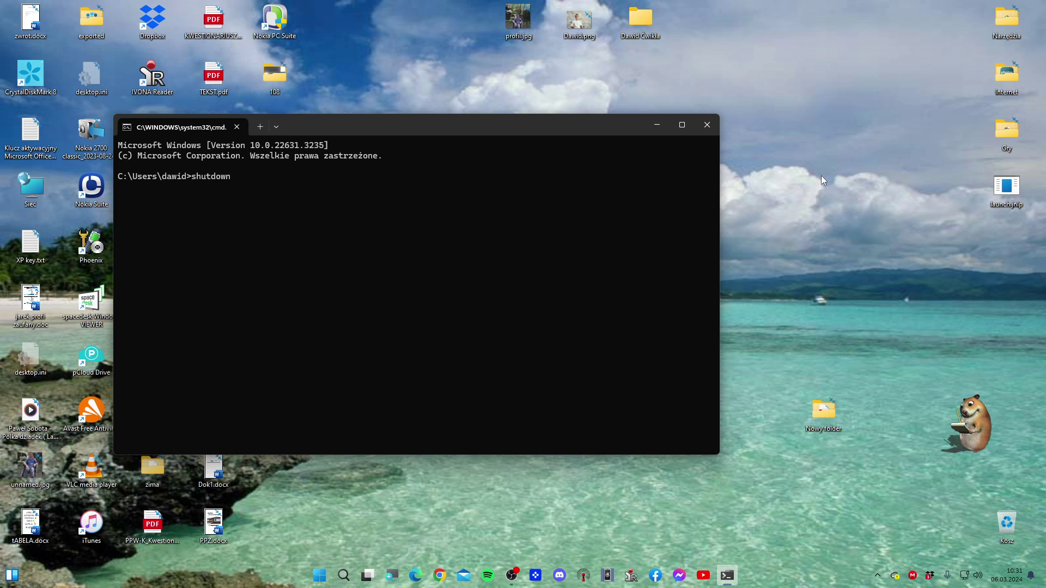
type(" -s -t")
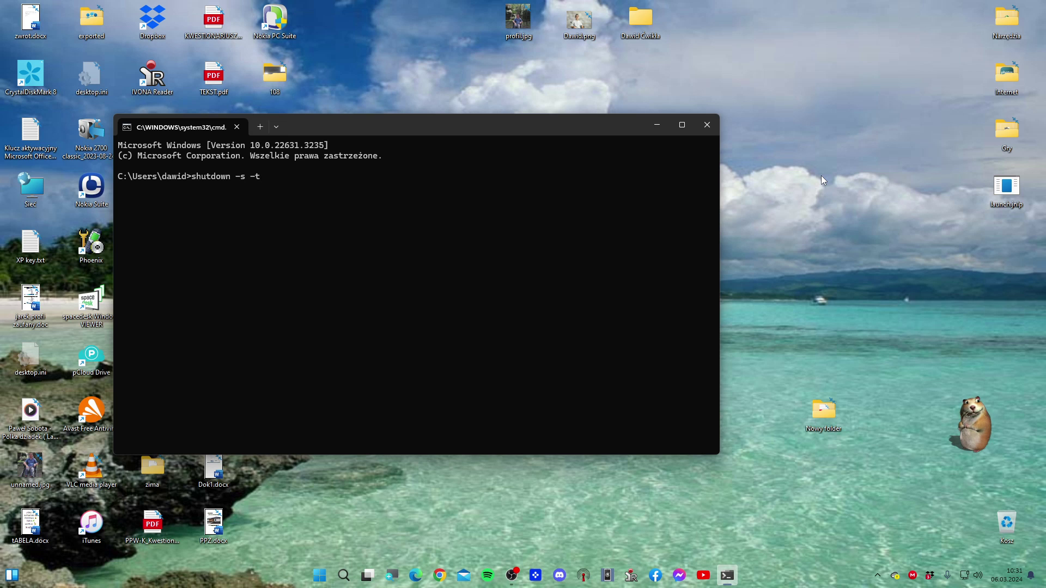
type("0")
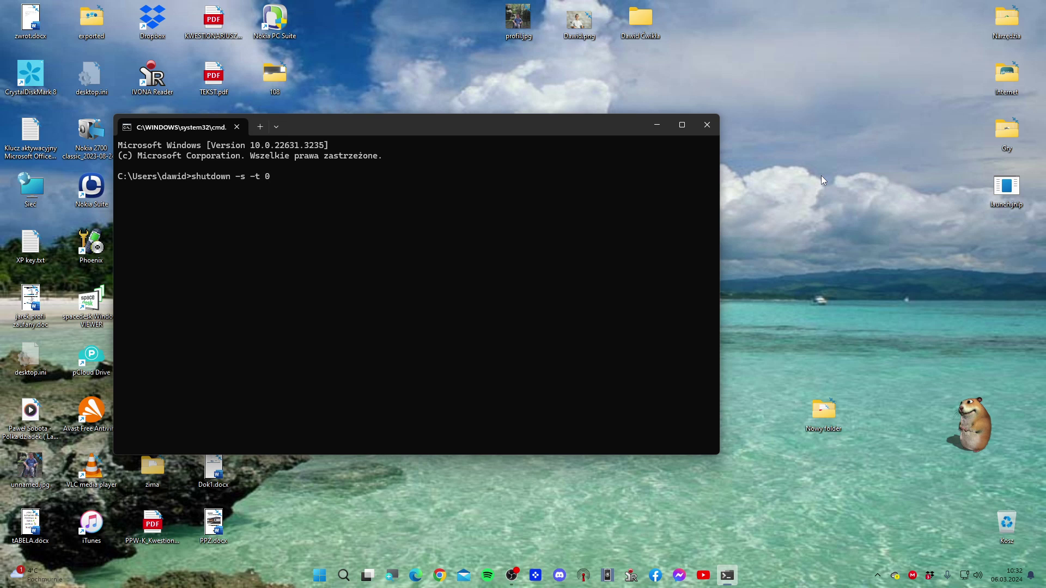
left_click(710, 127)
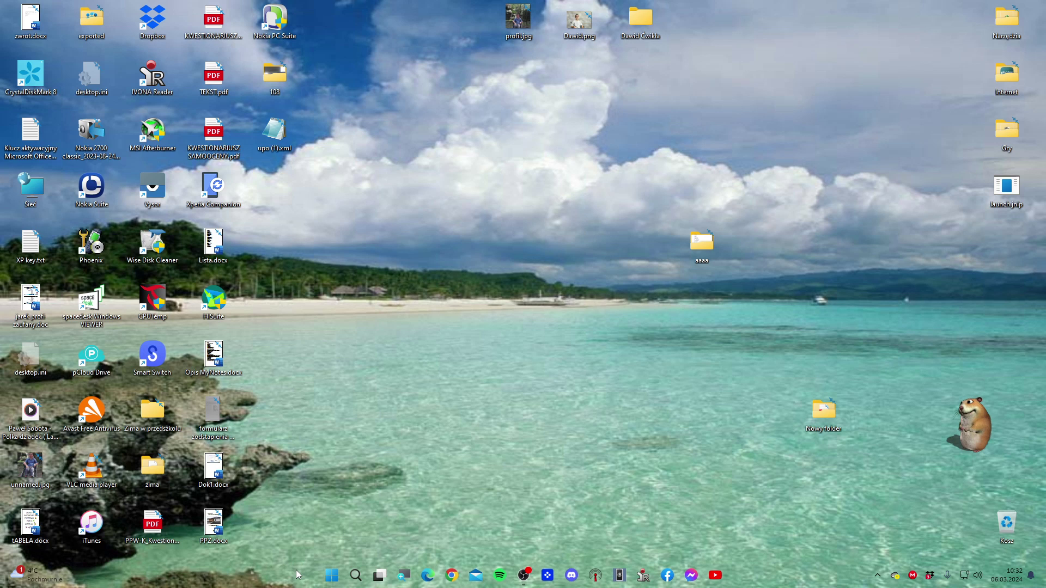
- Open the Local Group Policy Editor again with the Run command gpedit.msc
key("super+r")
type("gped")
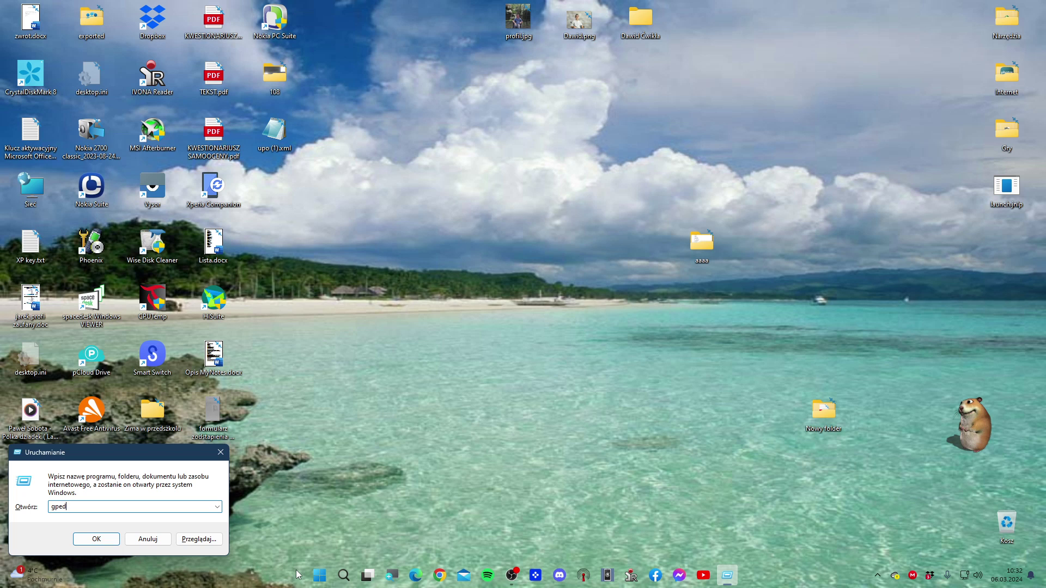
type("it.msc")
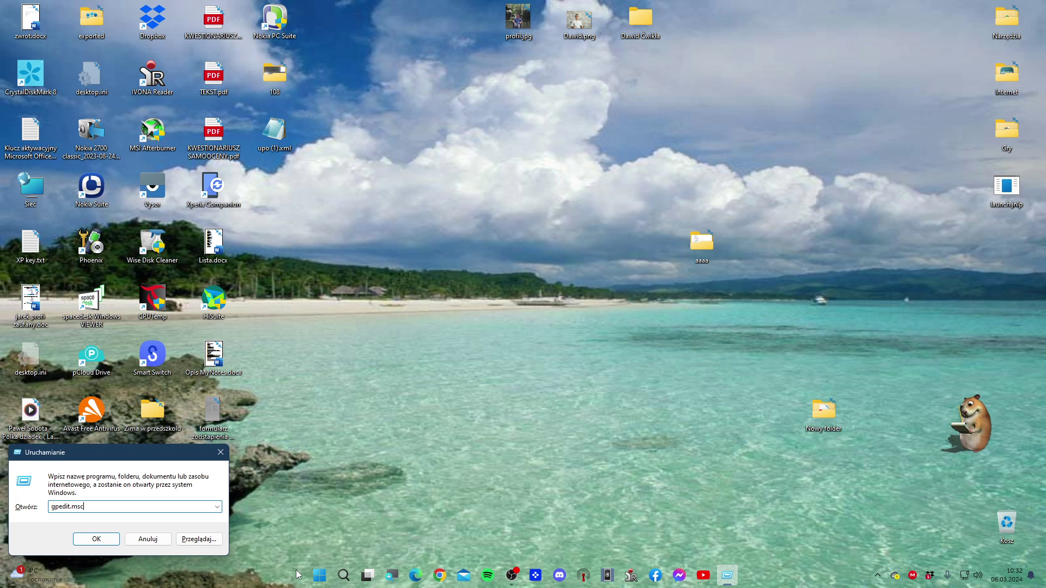
key("Return")
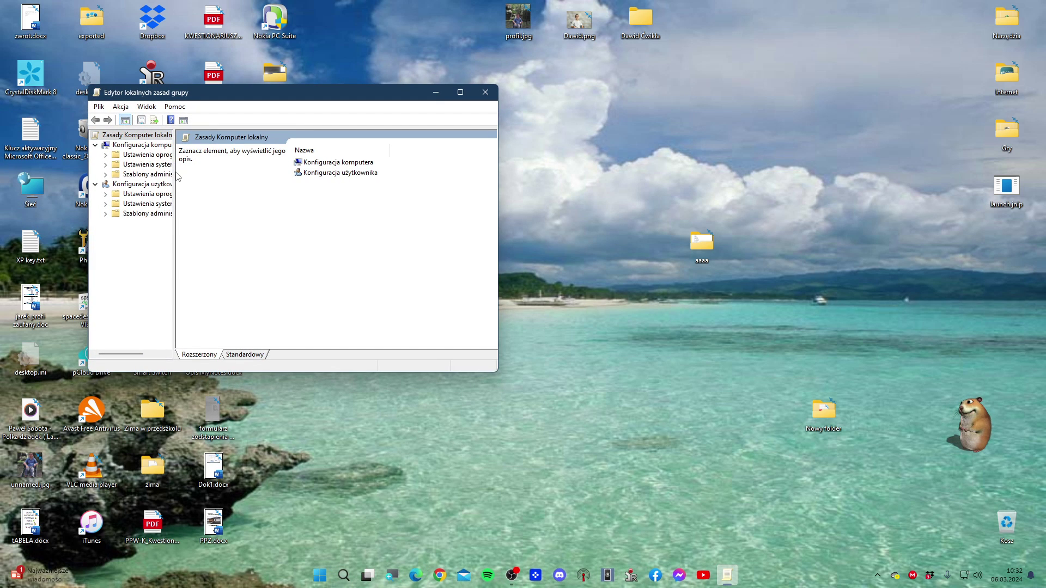
- Open the policy "Nie wyłączaj zasilania systemu po zamknięciu systemu Windows" in the System folder of the computer configuration's administrative templates
left_click_drag(175, 173, 206, 172)
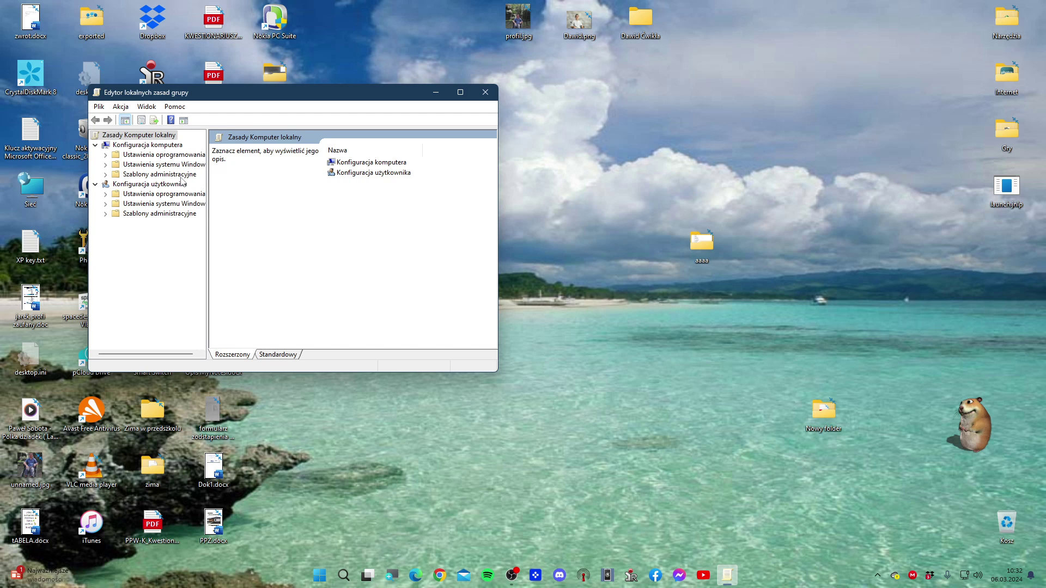
double_click(163, 174)
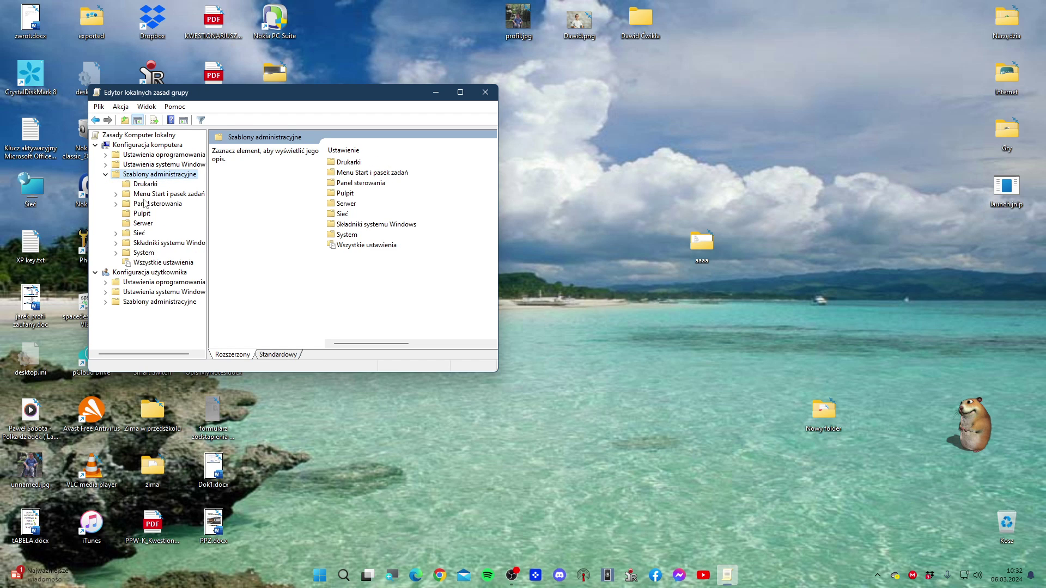
double_click(145, 256)
scroll(404, 331, "down", 15)
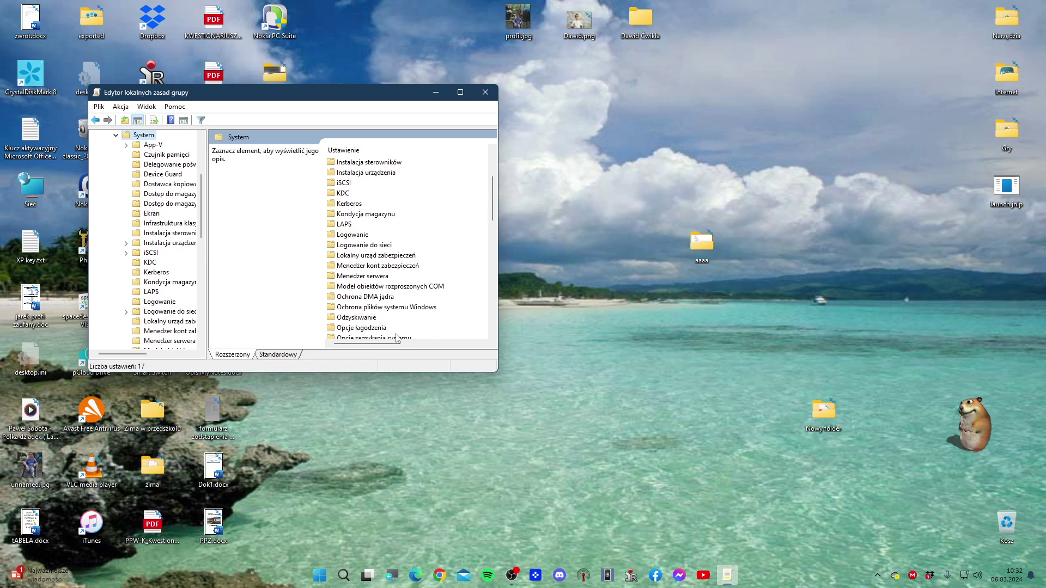
scroll(403, 331, "down", 1)
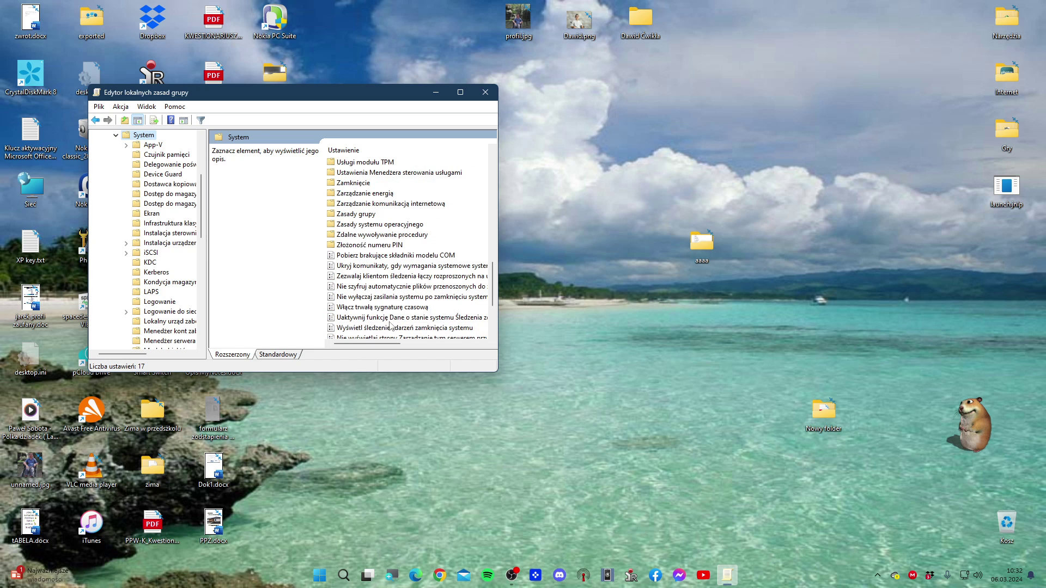
double_click(359, 298)
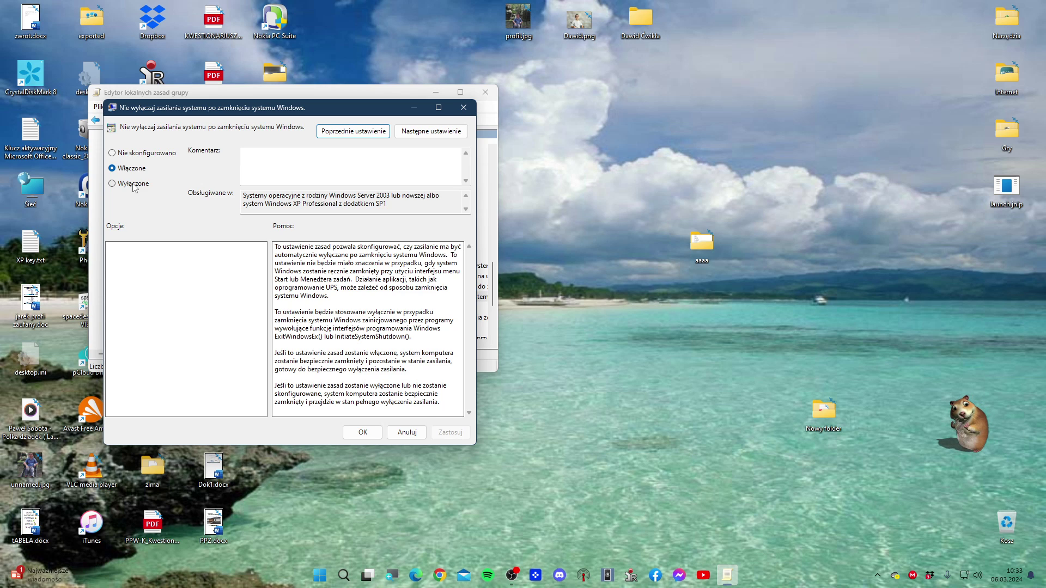
- Set the policy to Nie skonfigurowano, apply it, and close the Local Group Policy Editor
left_click(141, 158)
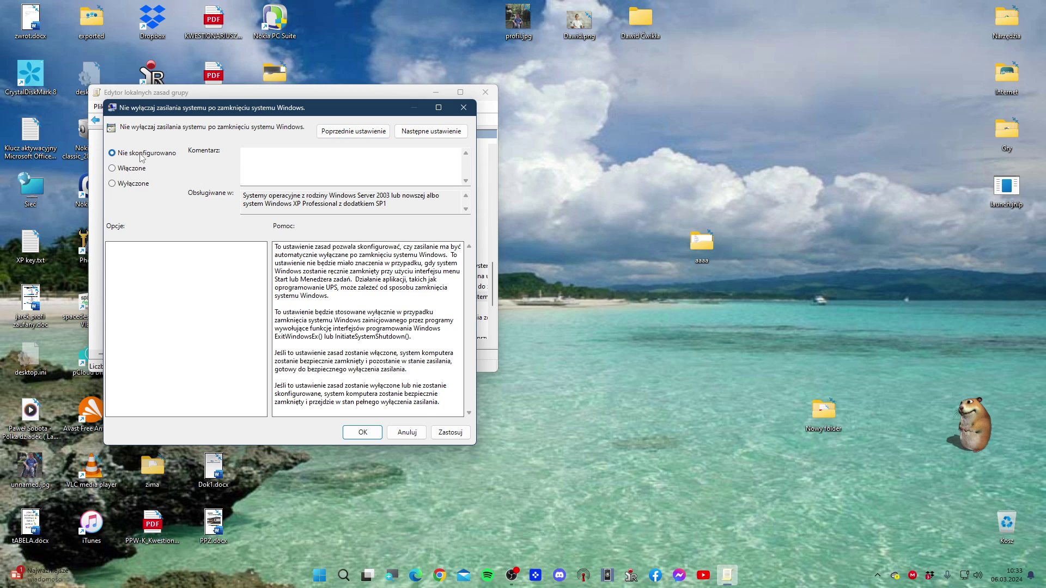
left_click(446, 434)
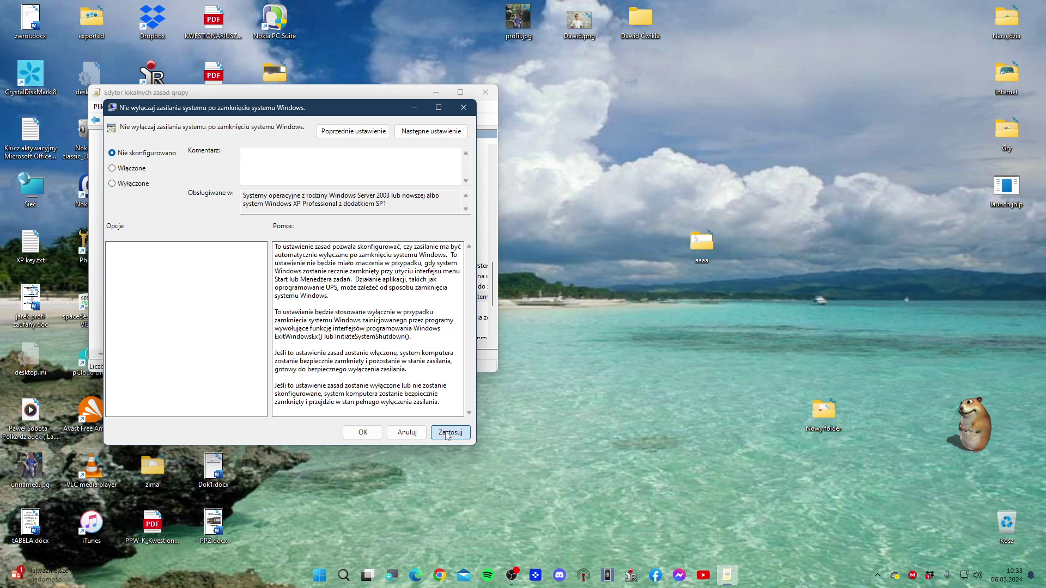
left_click(363, 433)
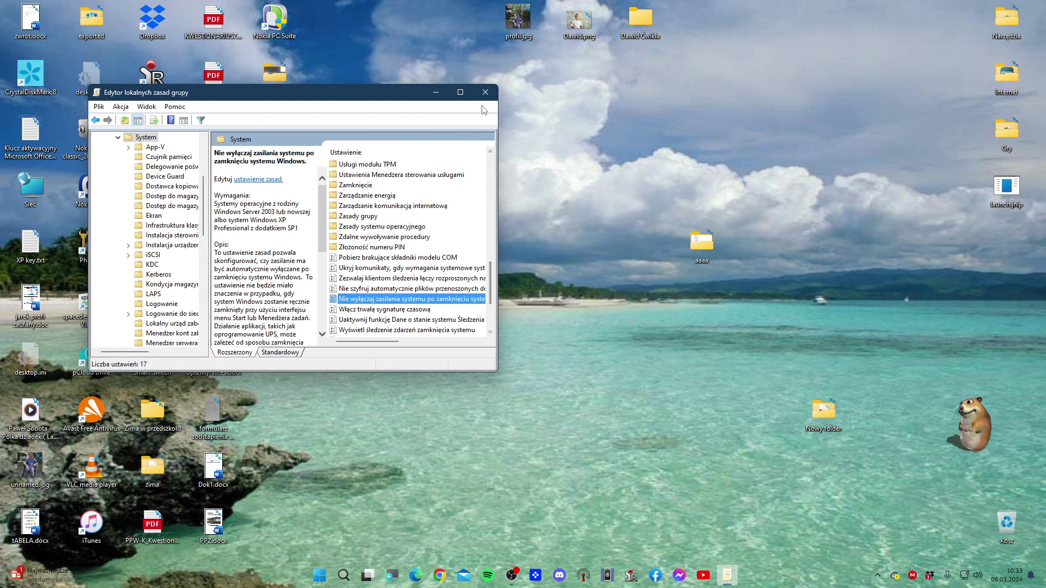
left_click(494, 95)
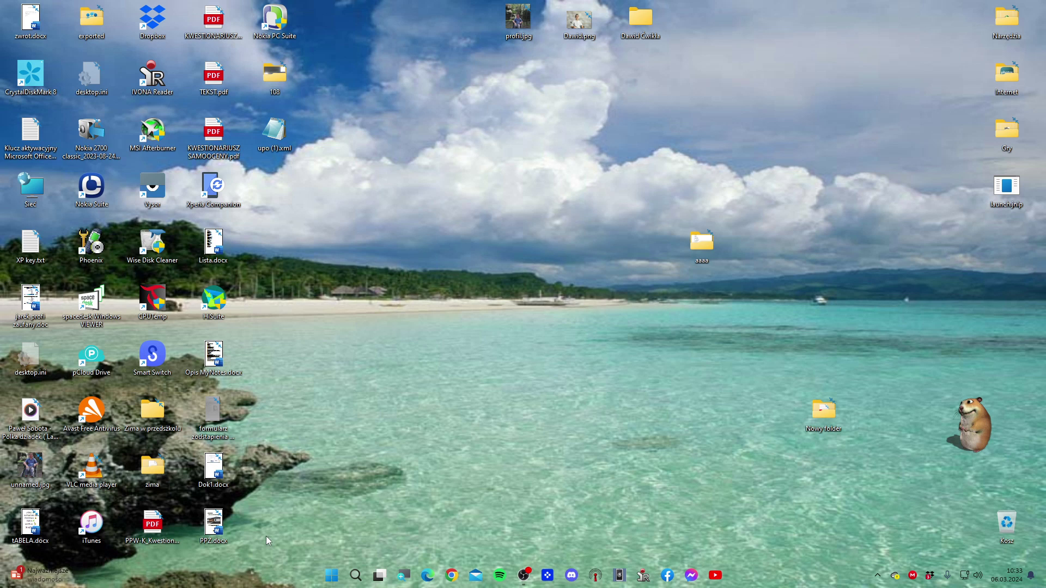
- Open Command Prompt with the Run command cmd
key("super+r")
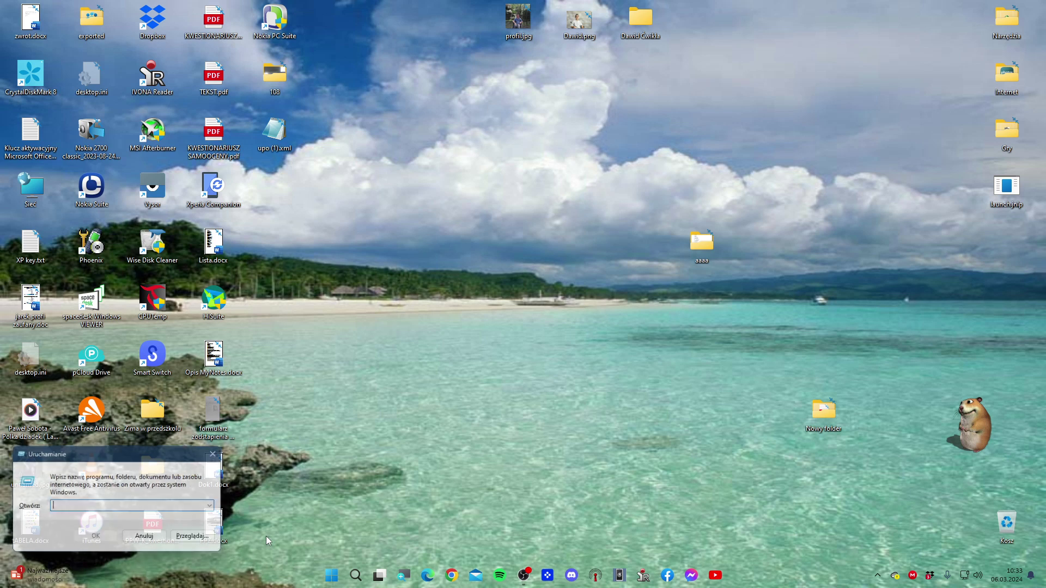
type("cmd")
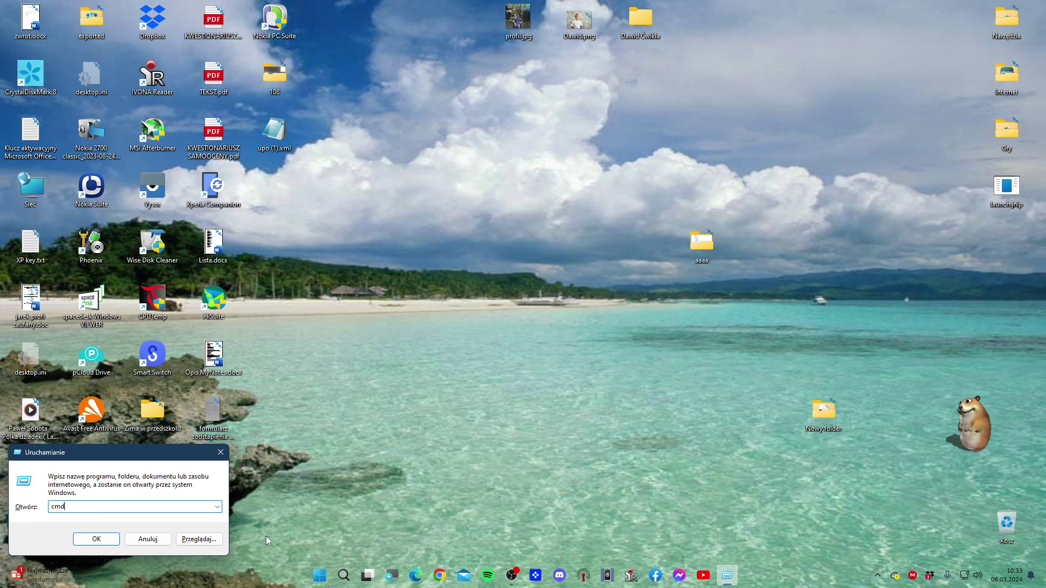
key("Return")
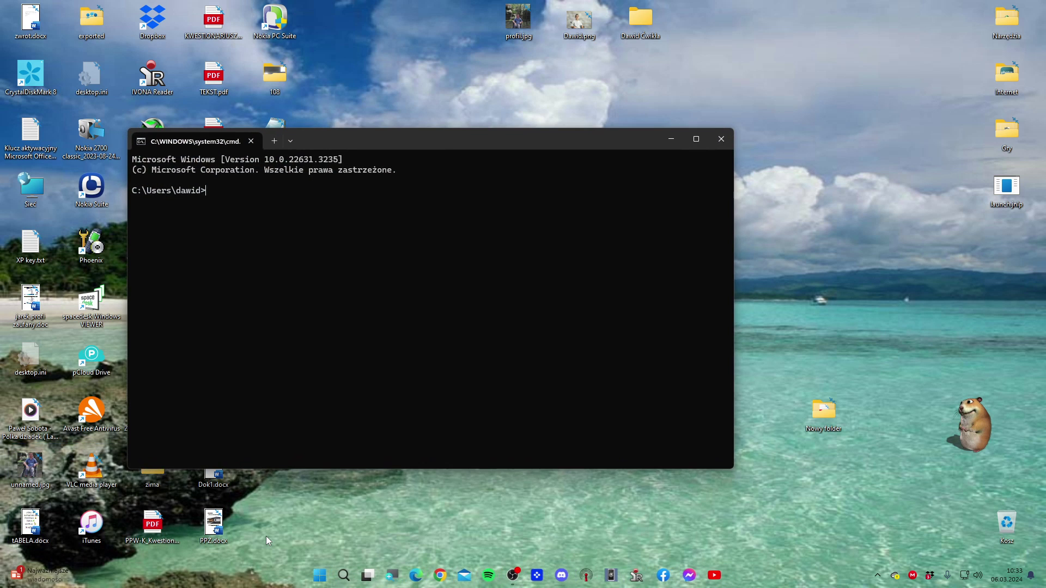
- Write the delayed shutdown command shutdown -s -t 30 at the prompt, and switch to OBS
type("shutdown ")
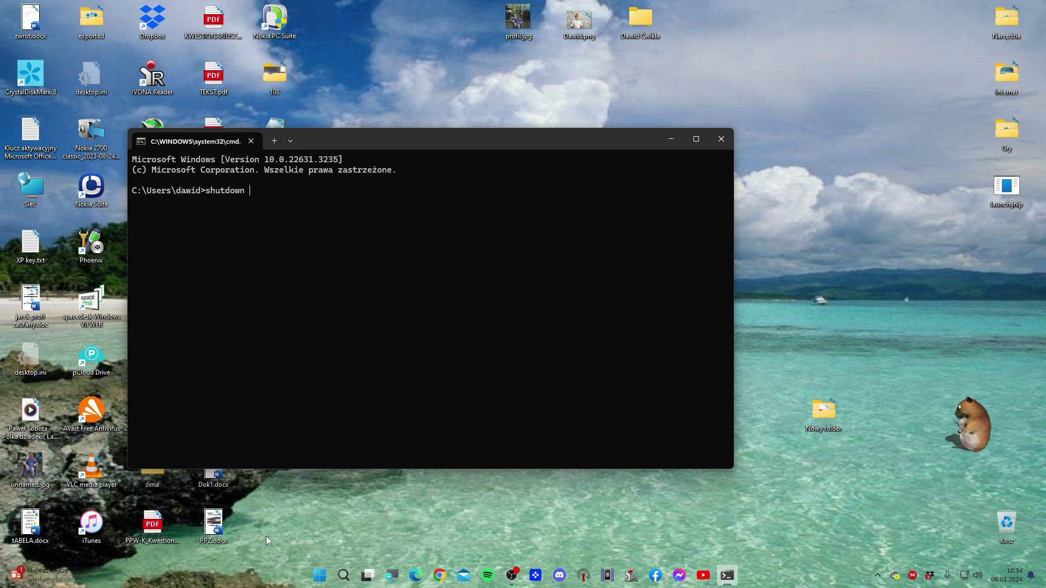
type("-d")
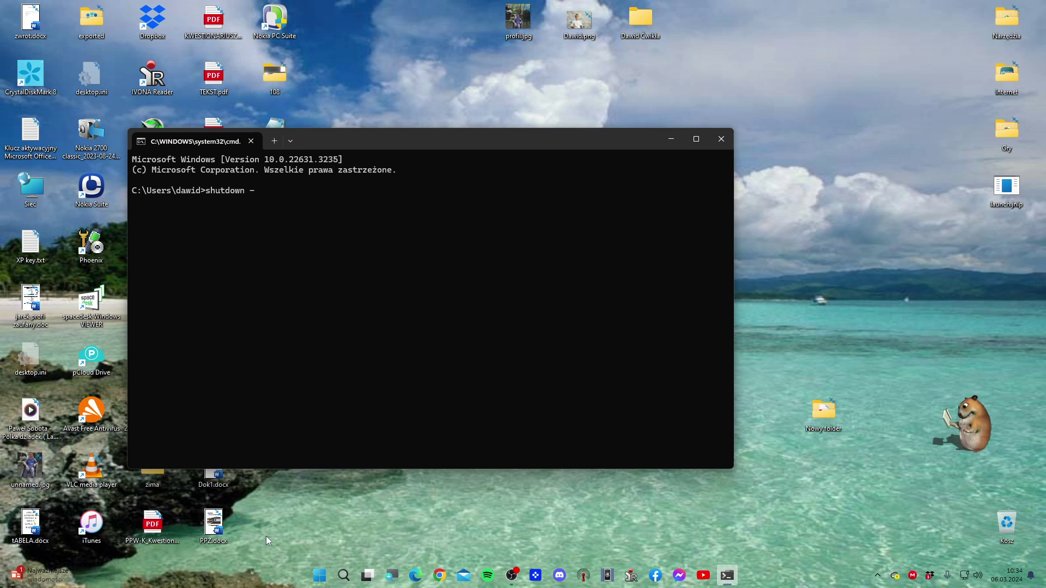
key("BackSpace")
key("BackSpace")
type("s -t 30")
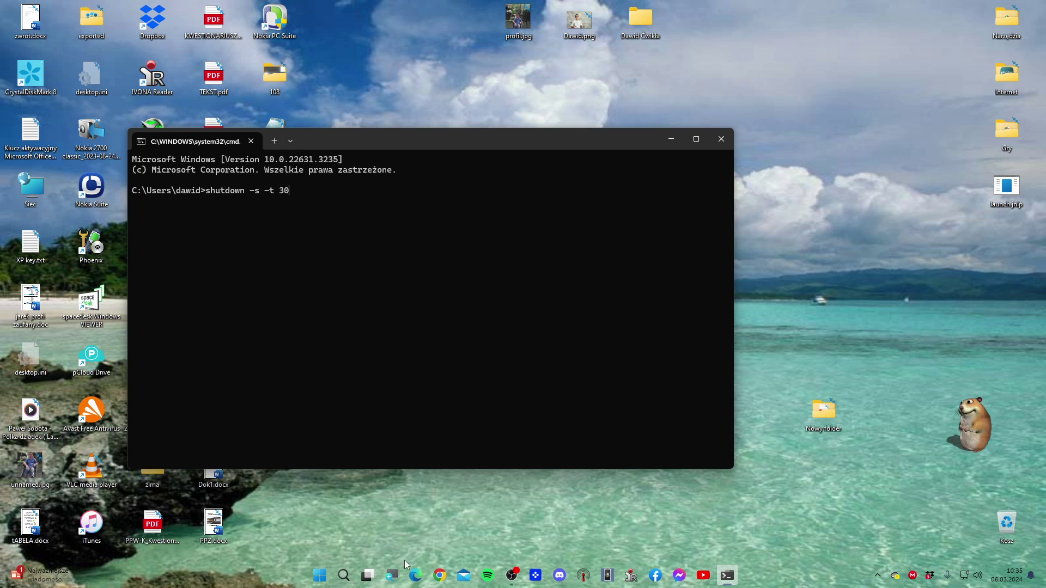
left_click(516, 580)
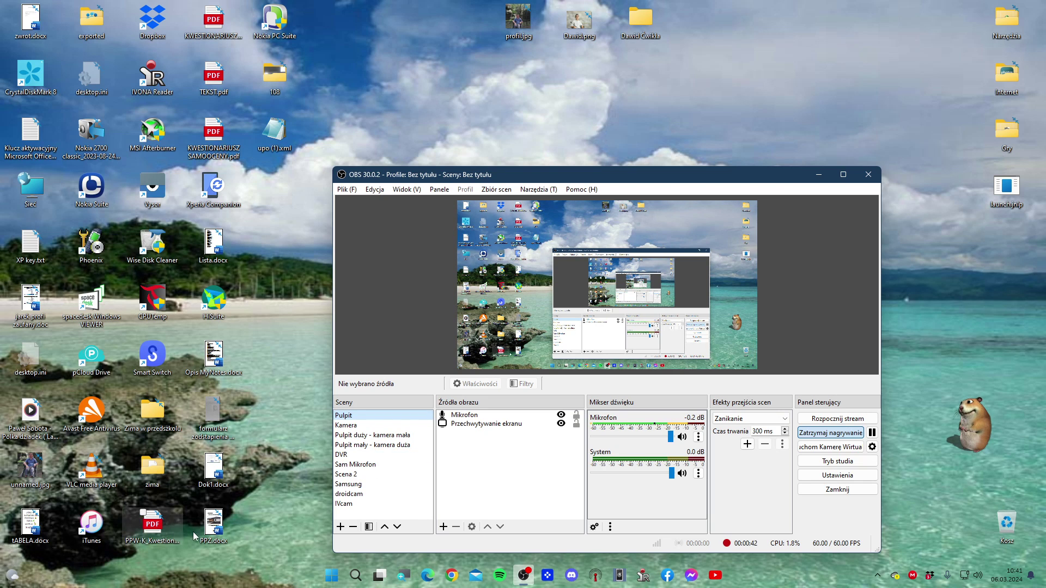
- Display the Start menu's power options without choosing one, and close the menu
left_click(331, 575)
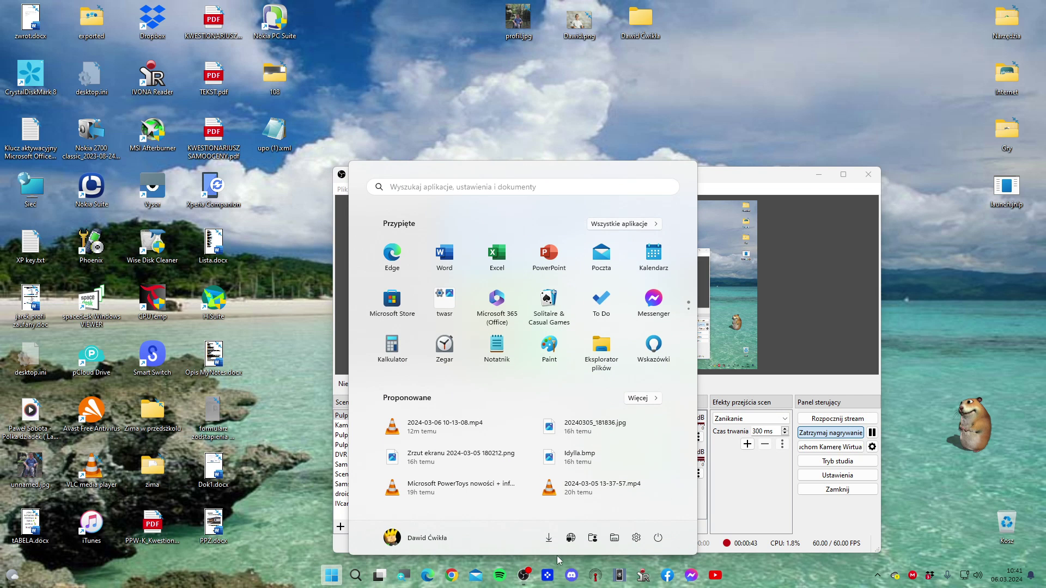
left_click(657, 538)
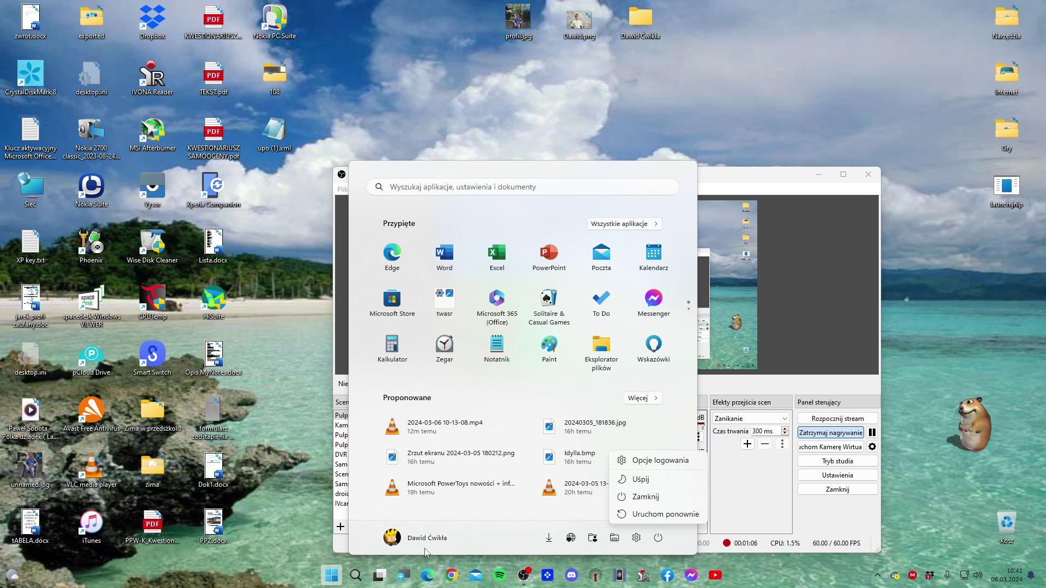
left_click(331, 576)
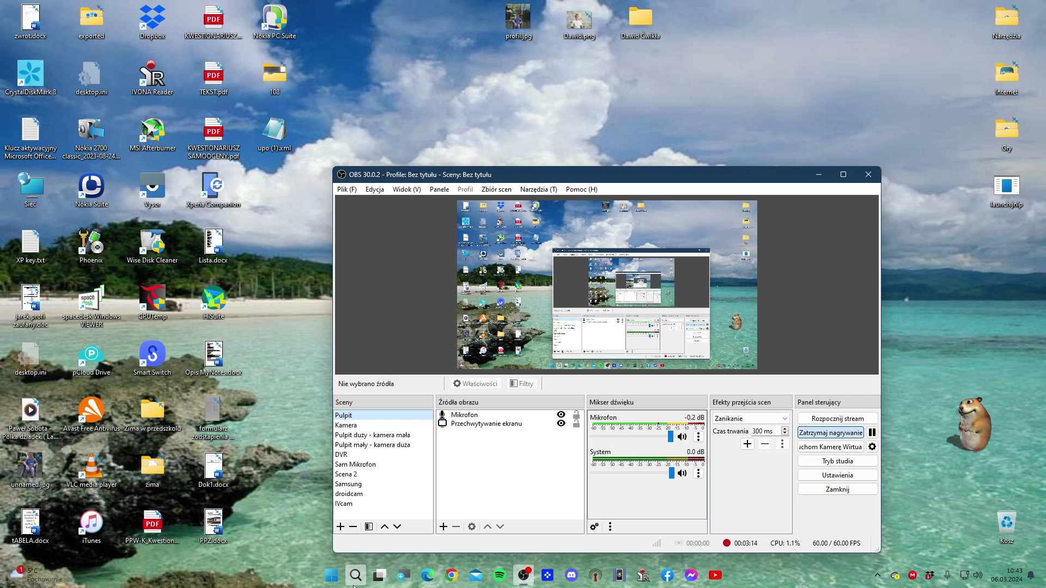
mouse_move(377, 582)
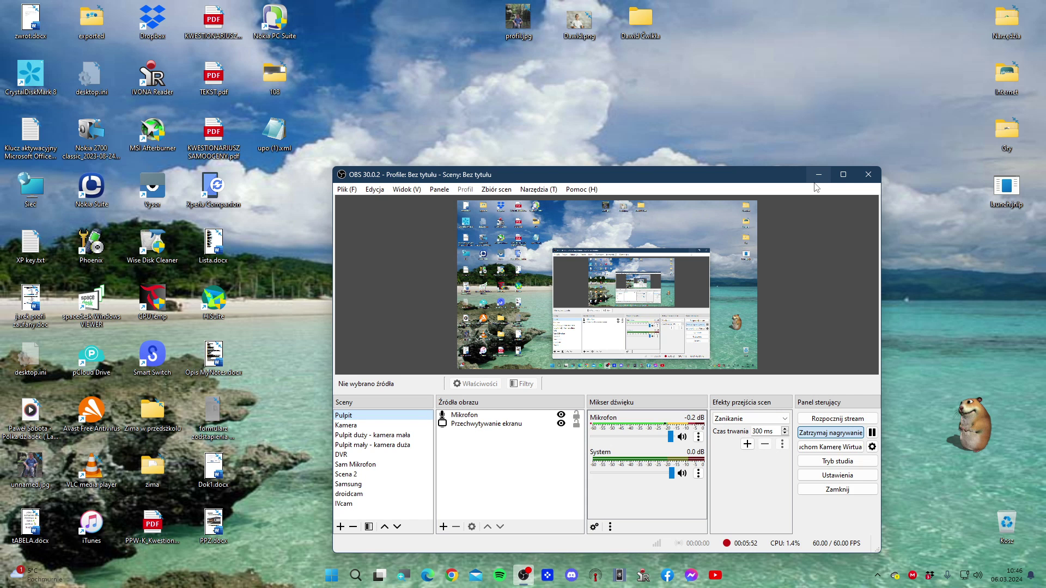
left_click(817, 177)
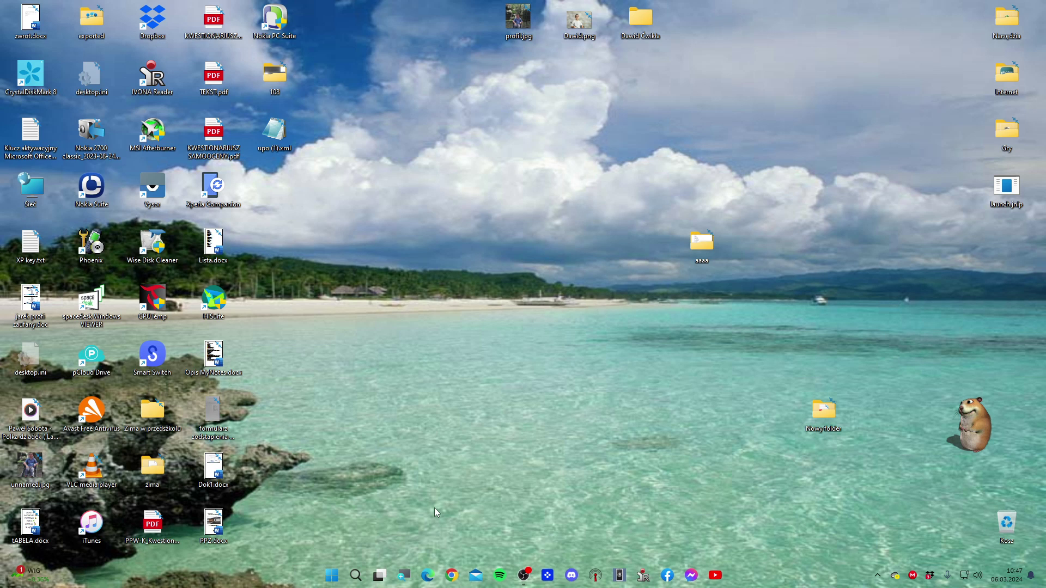
left_click(525, 576)
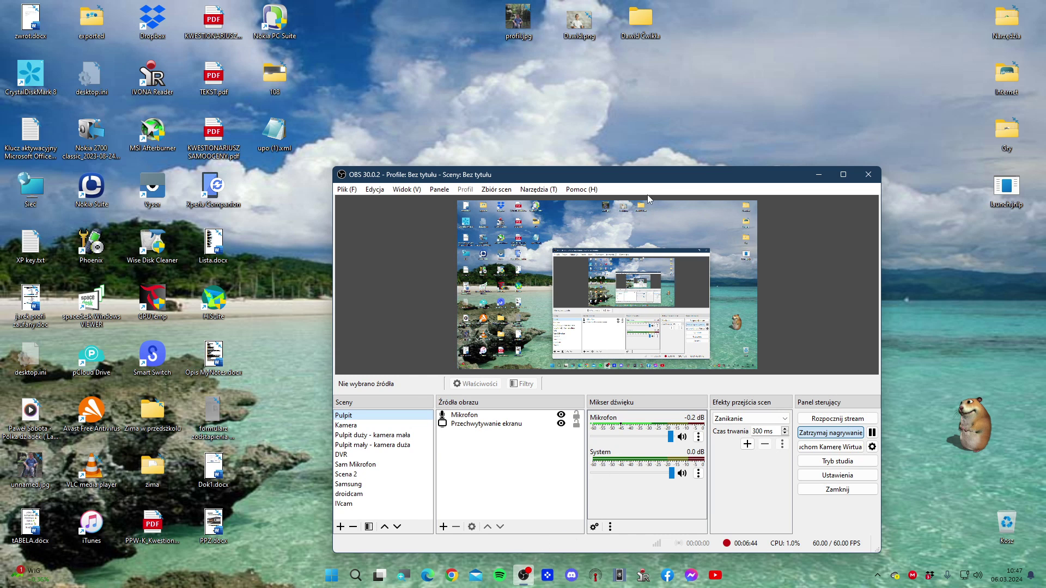
left_click(816, 176)
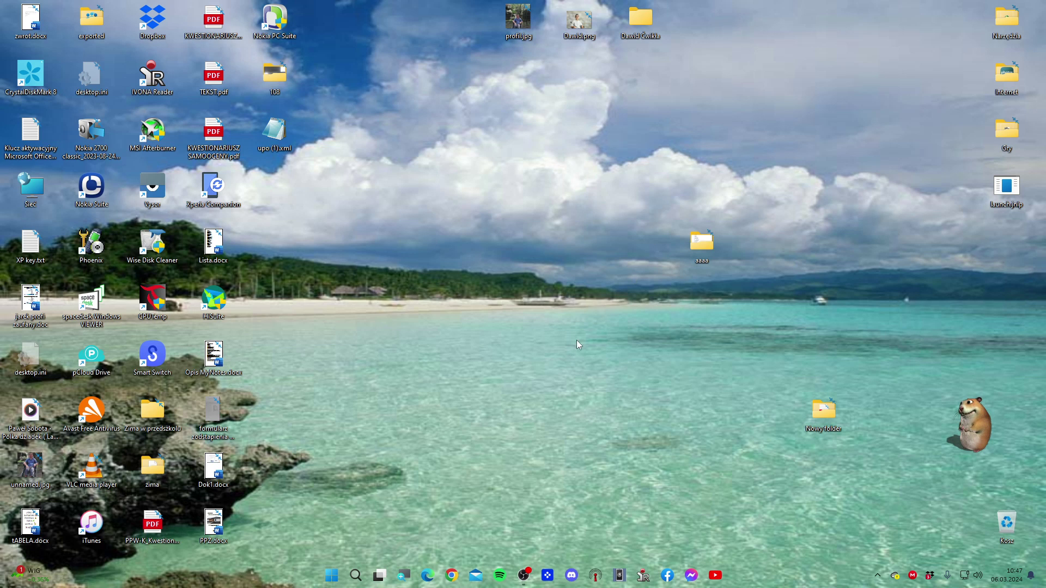
left_click(526, 576)
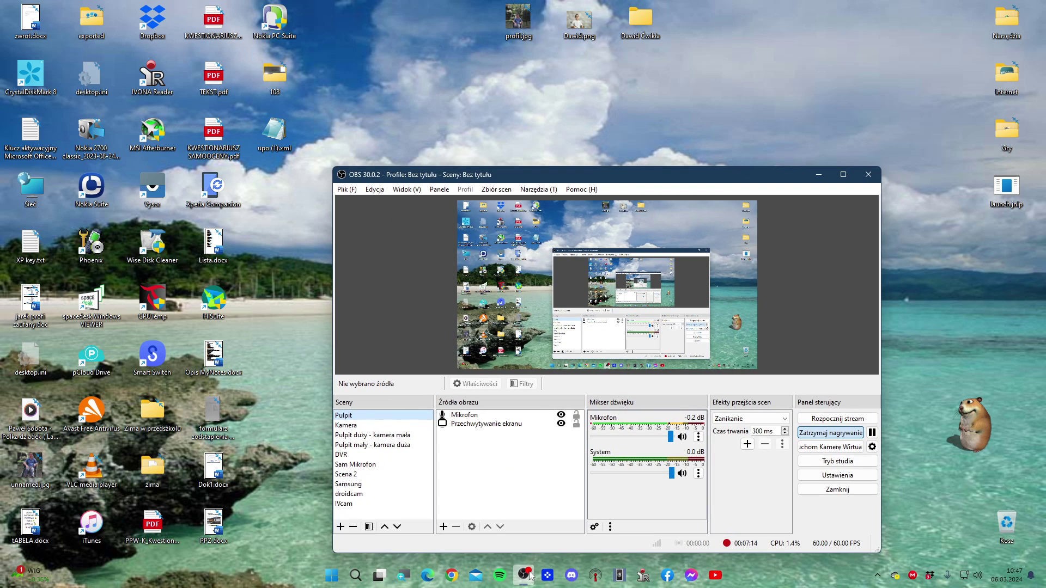